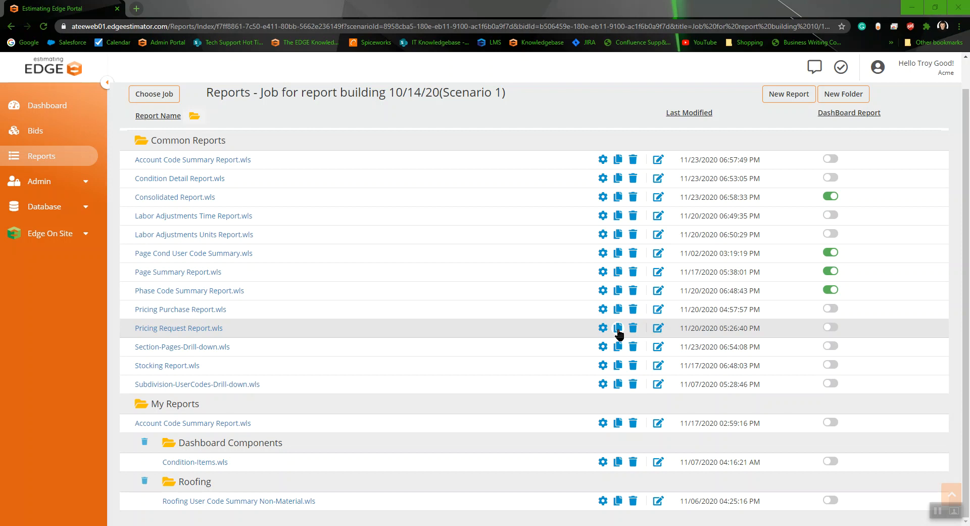
Step: Copy the Pricing Request Report from Common Reports into My Reports under the new name Troys report
click(618, 329)
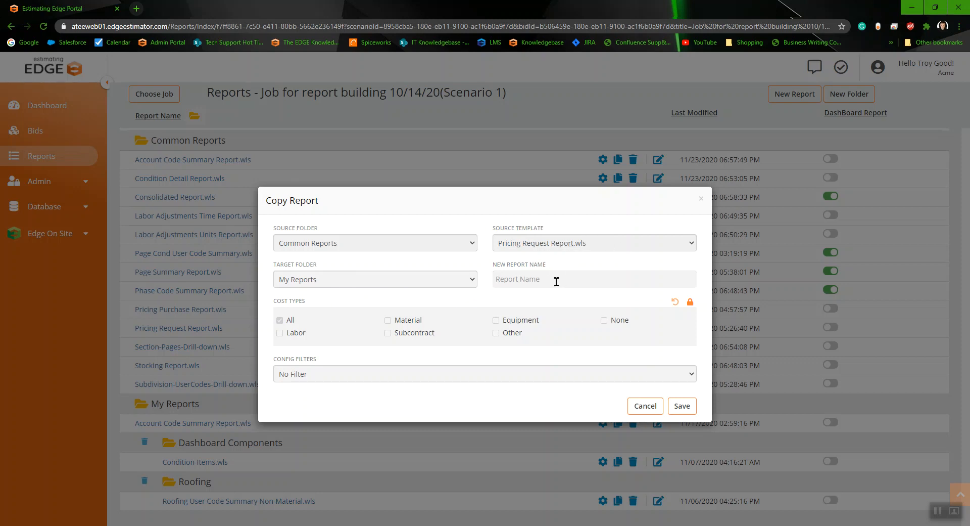
click(529, 280)
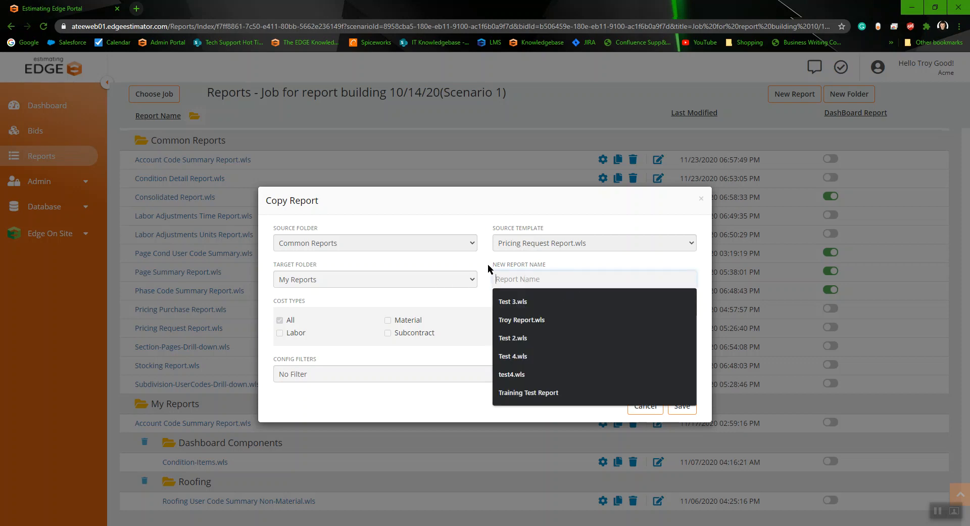
text(Troy)
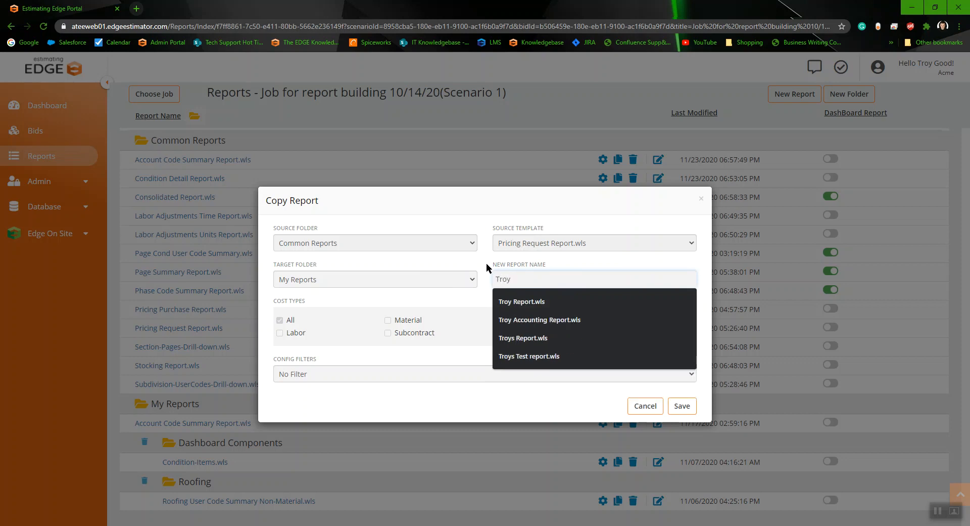
text(s report)
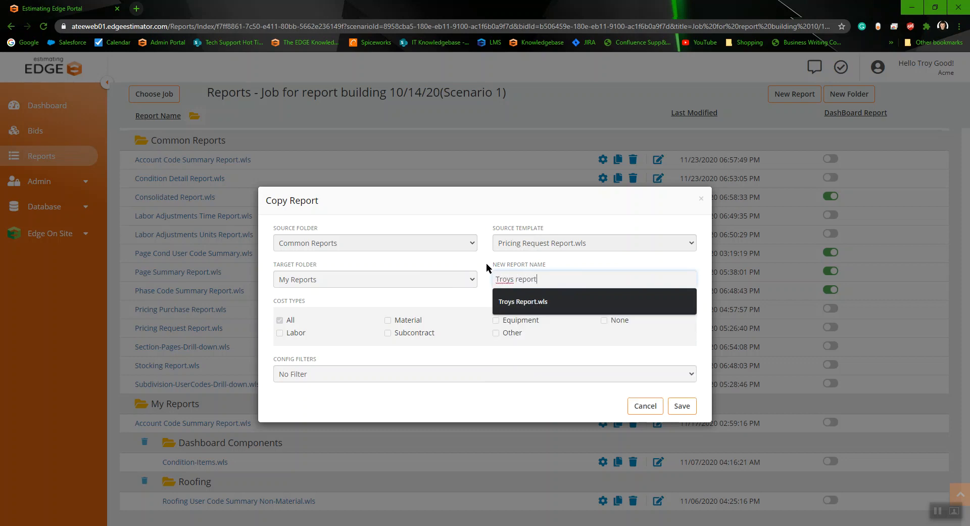
click(456, 299)
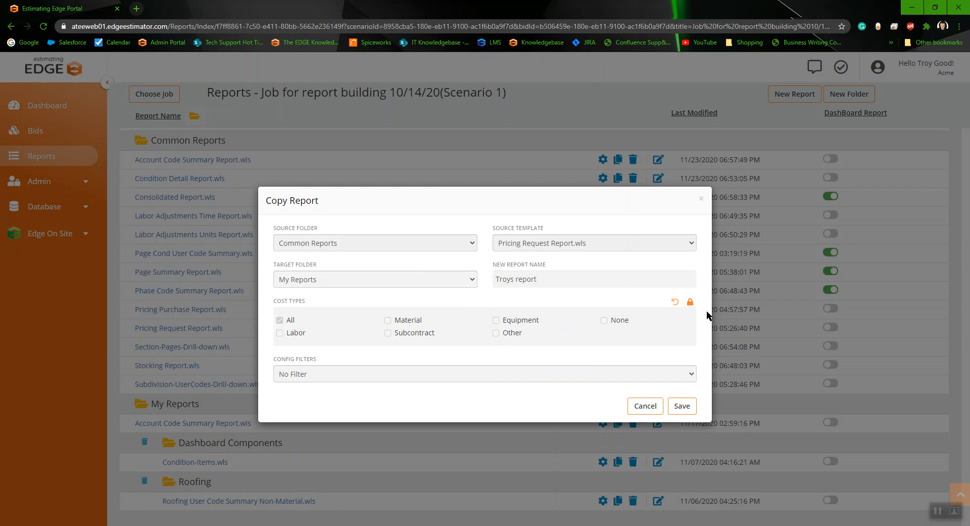
Step: Limit the copied report's cost types to Material only and save the copy
click(691, 303)
click(388, 321)
click(688, 408)
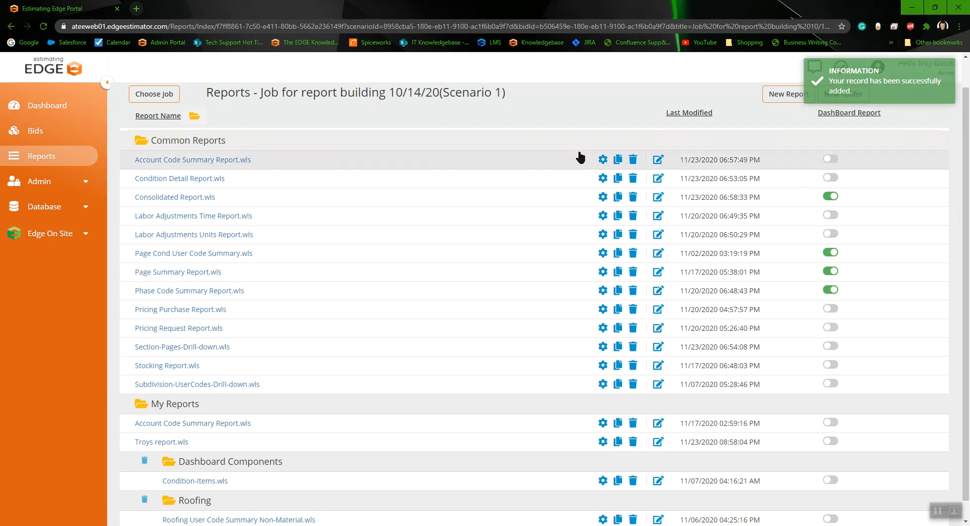
Step: Open Troys report in the report designer
scroll(571, 202, down, 1)
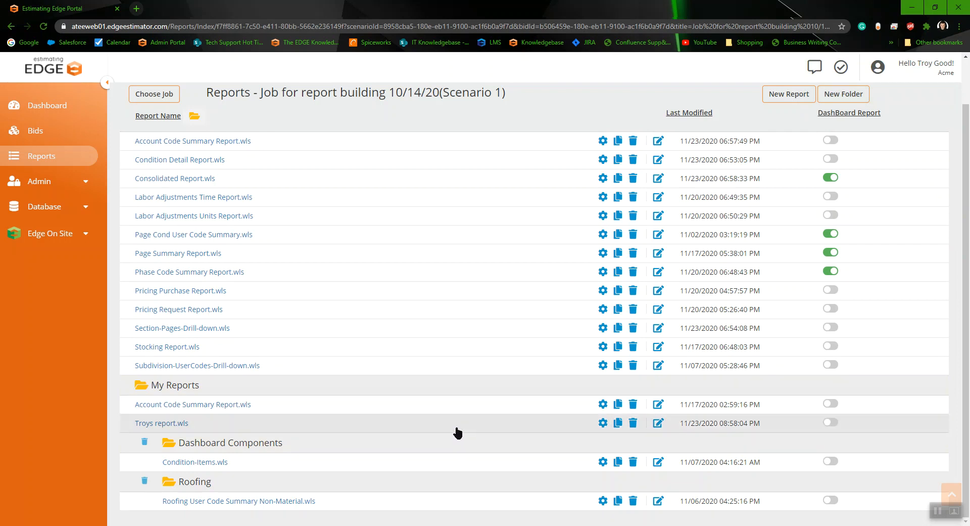
click(659, 424)
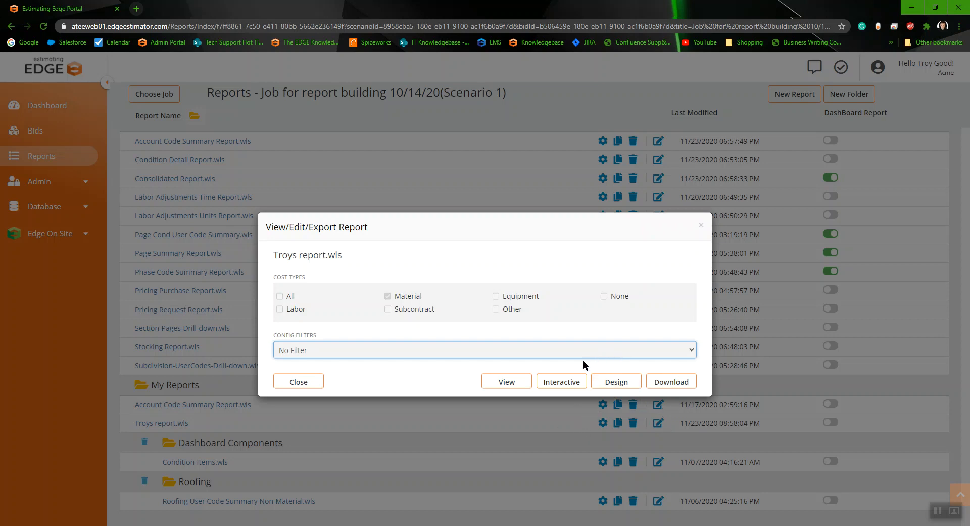
click(619, 383)
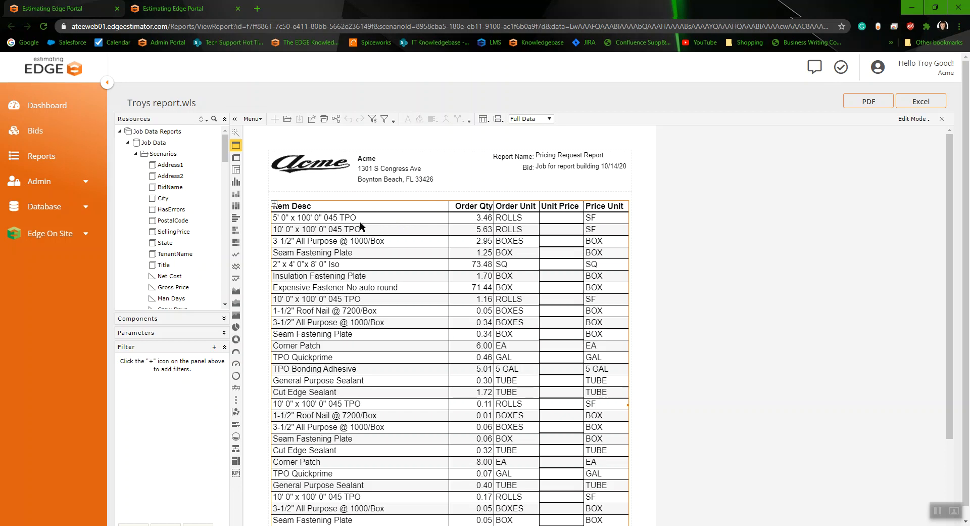
Step: Review the Item Desc header label's General, Font and Border properties without changing them
click(309, 209)
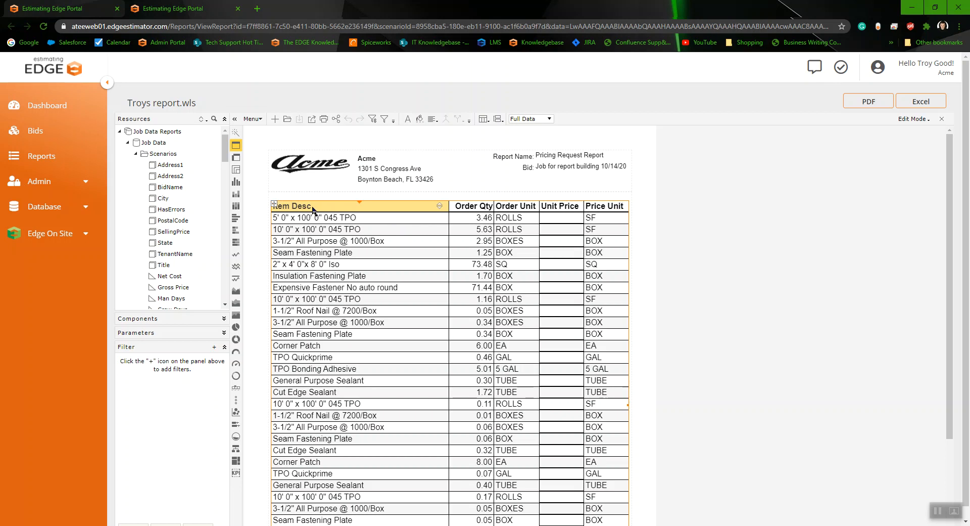
right_click(311, 208)
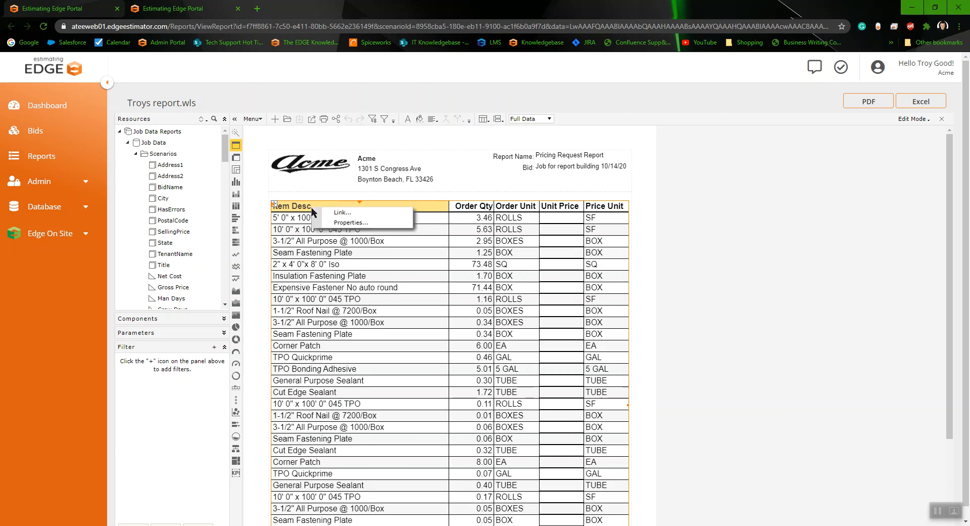
click(332, 223)
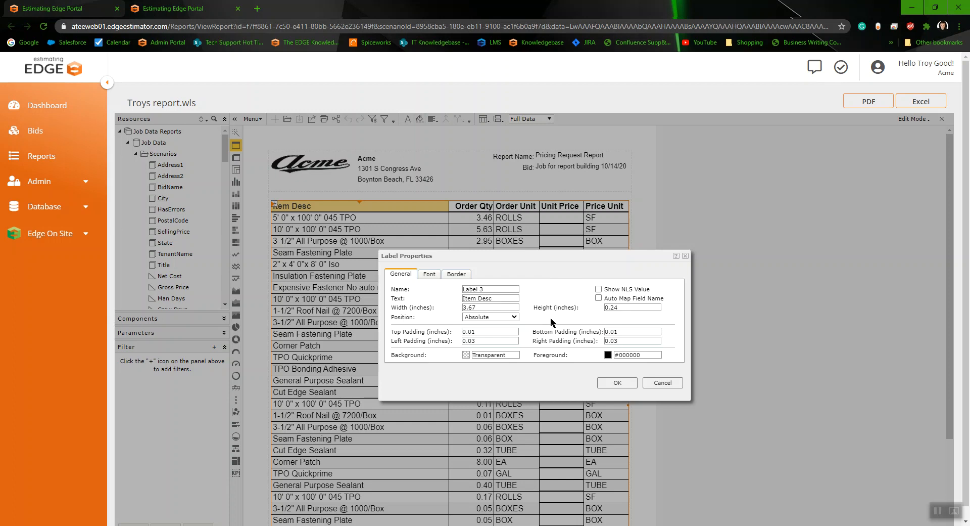
click(496, 299)
click(429, 275)
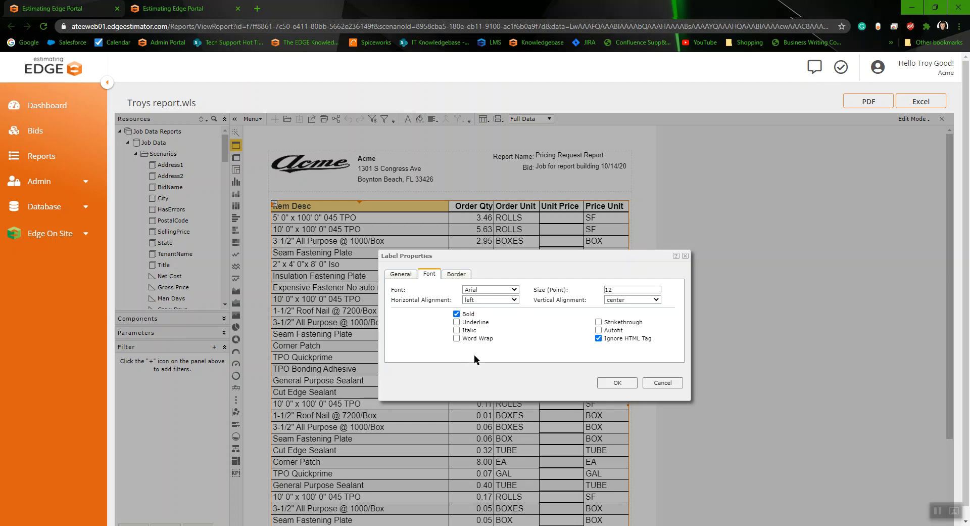
click(459, 275)
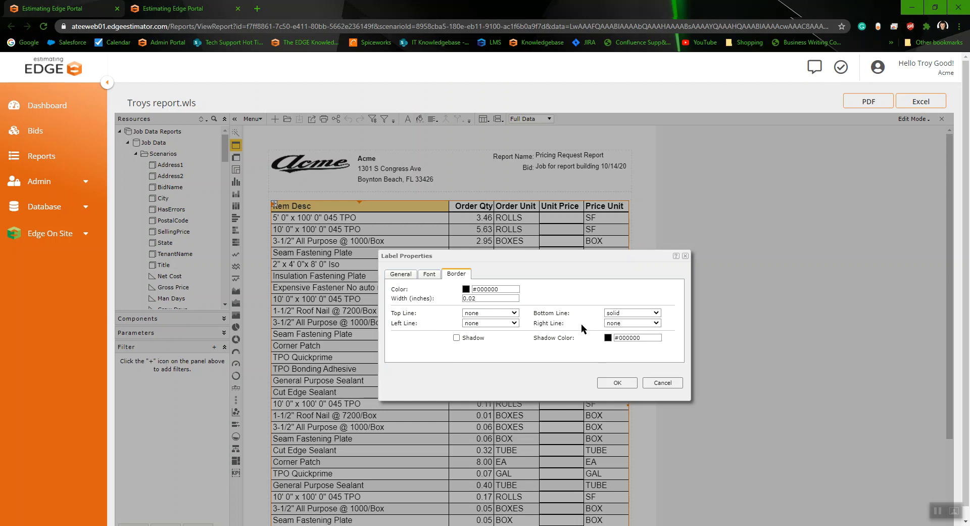
drag(433, 275, 414, 278)
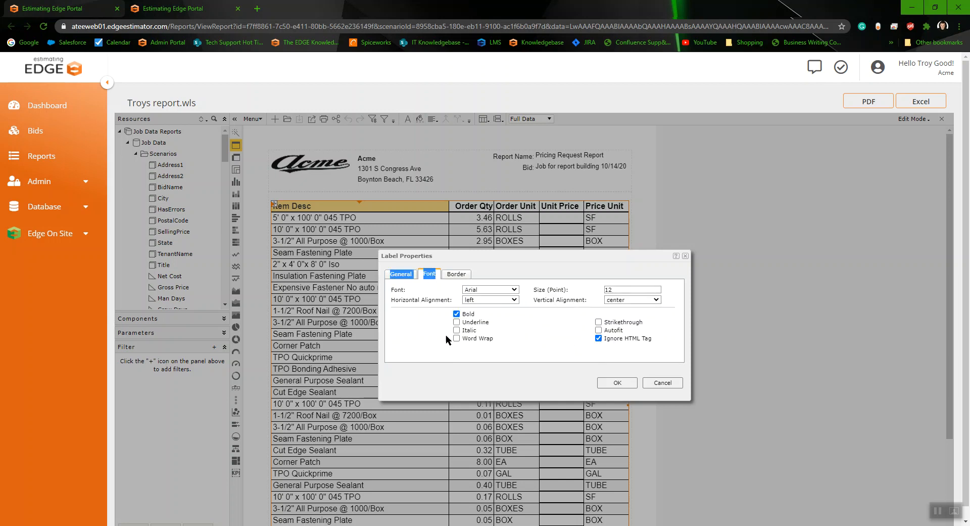
click(413, 278)
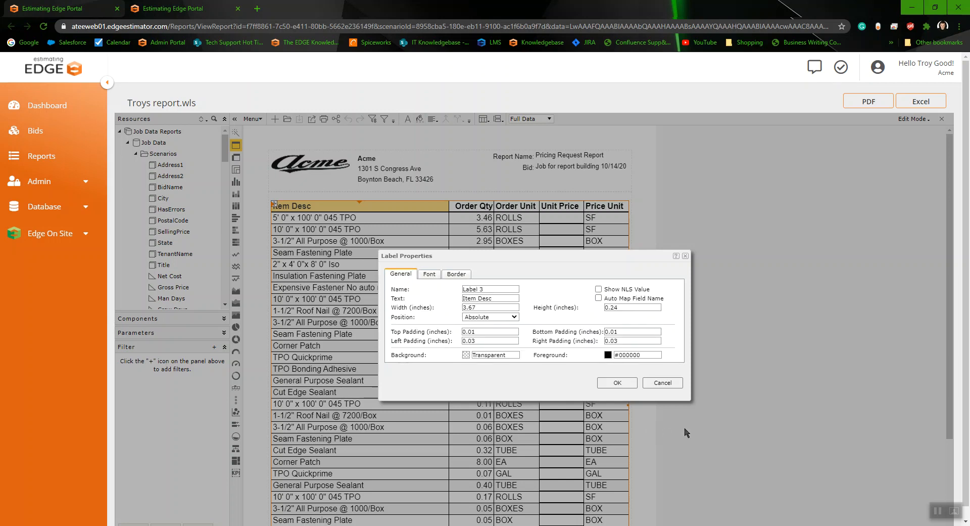
click(617, 383)
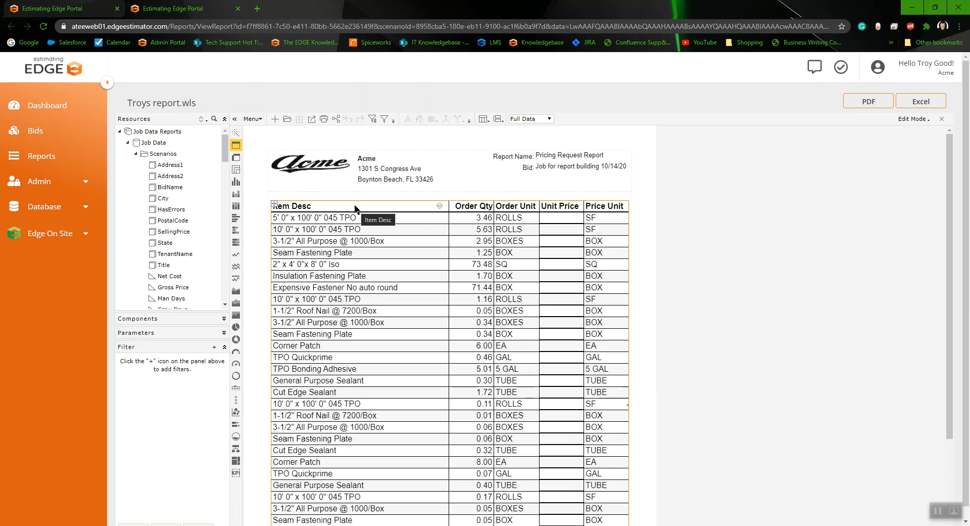
Step: Reduce the width of the Item Desc column in two passes
scroll(516, 256, down, 2)
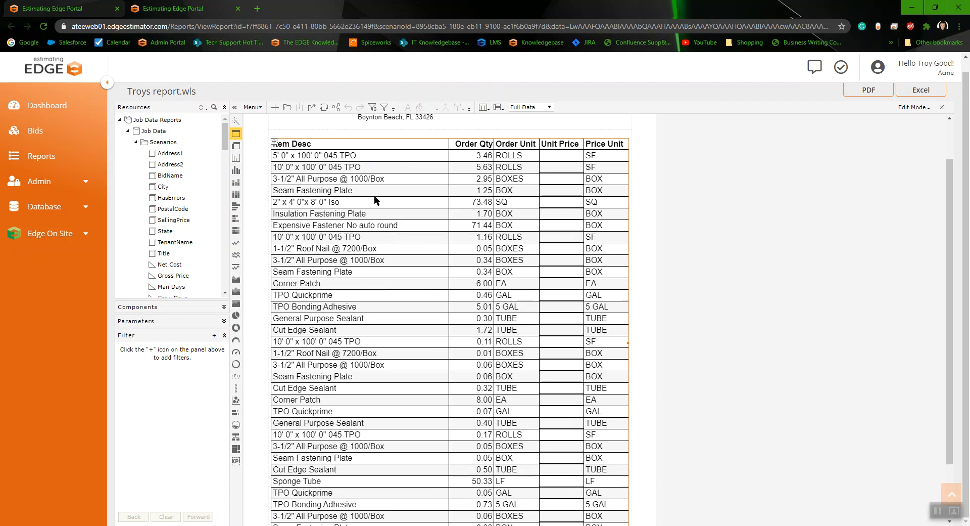
click(366, 147)
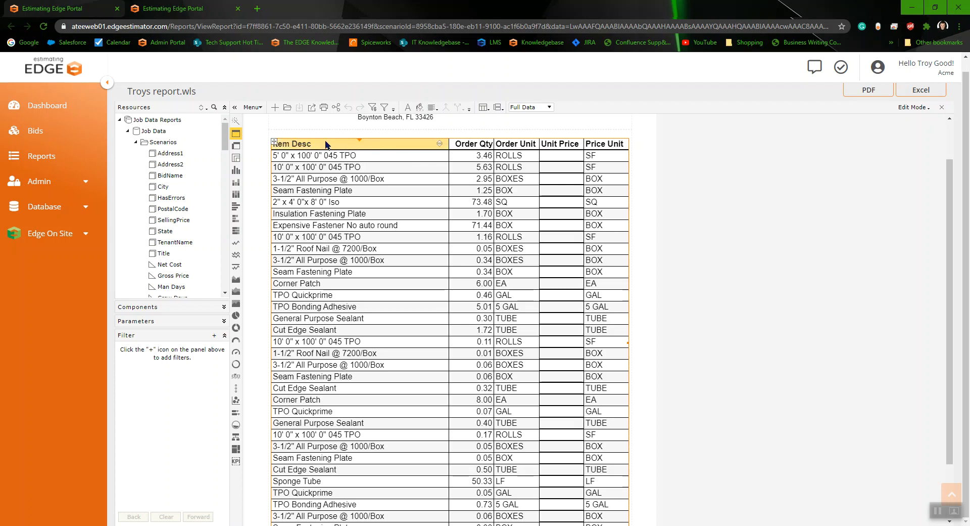
click(359, 141)
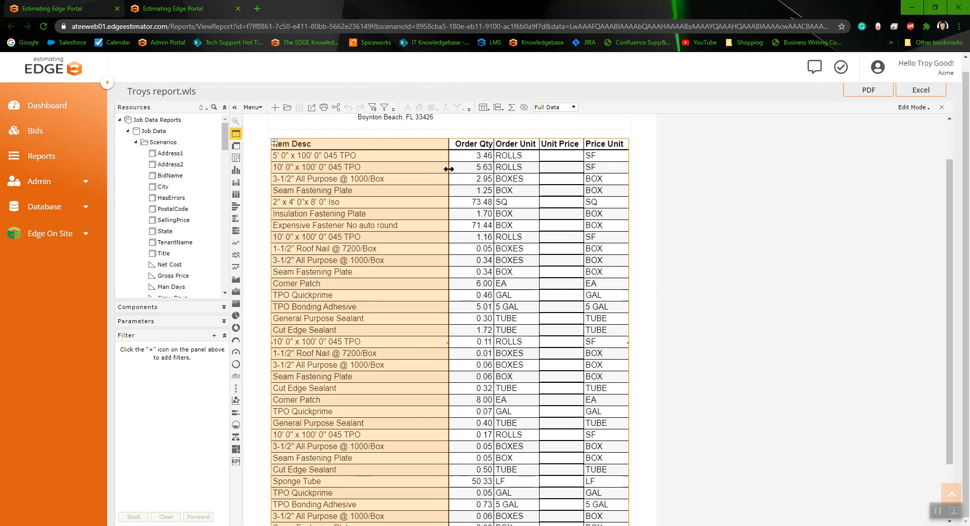
drag(448, 169, 429, 171)
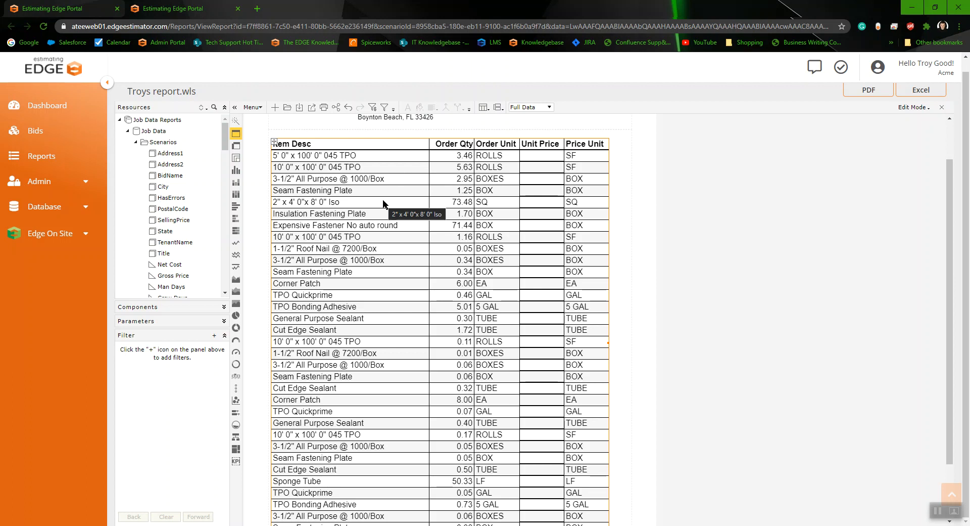
click(366, 145)
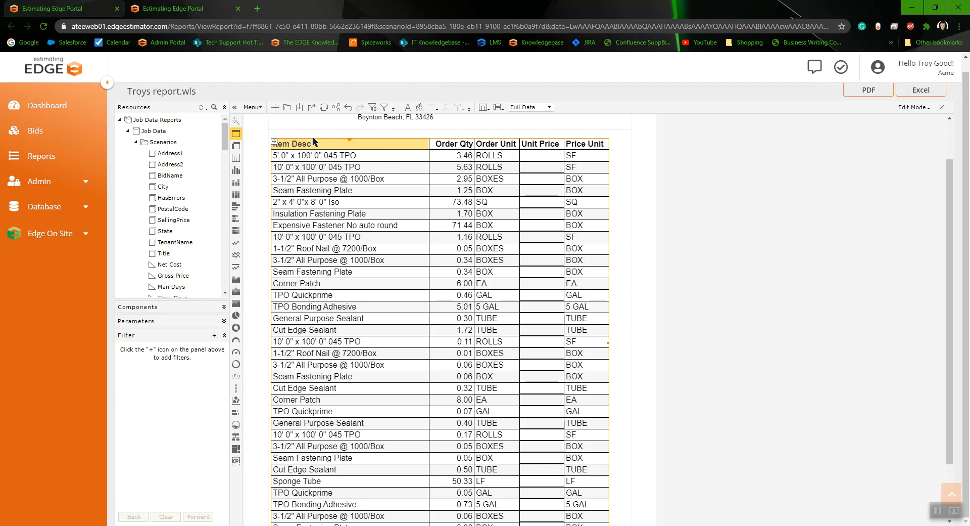
click(351, 142)
drag(429, 156, 406, 158)
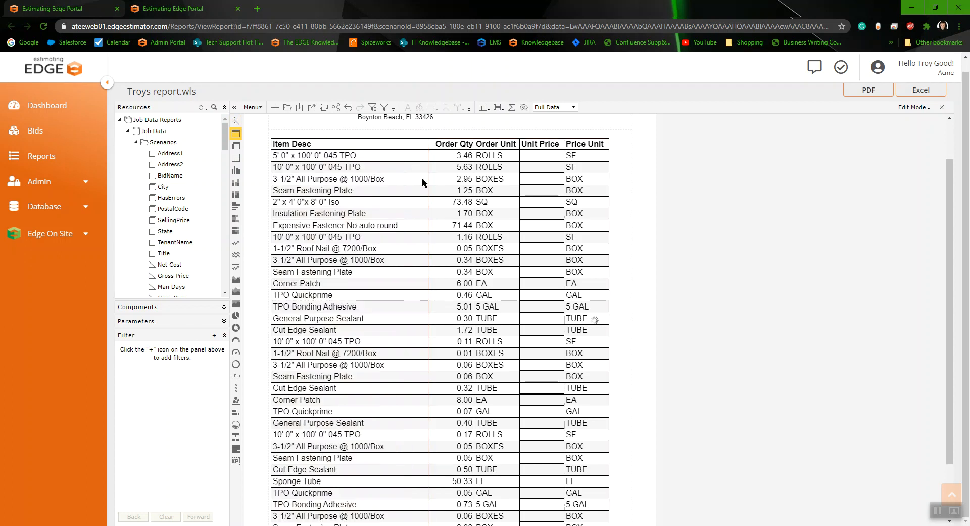
Step: Add the Net Cost field as a new table column using the Table Wizard
scroll(526, 276, down, 1)
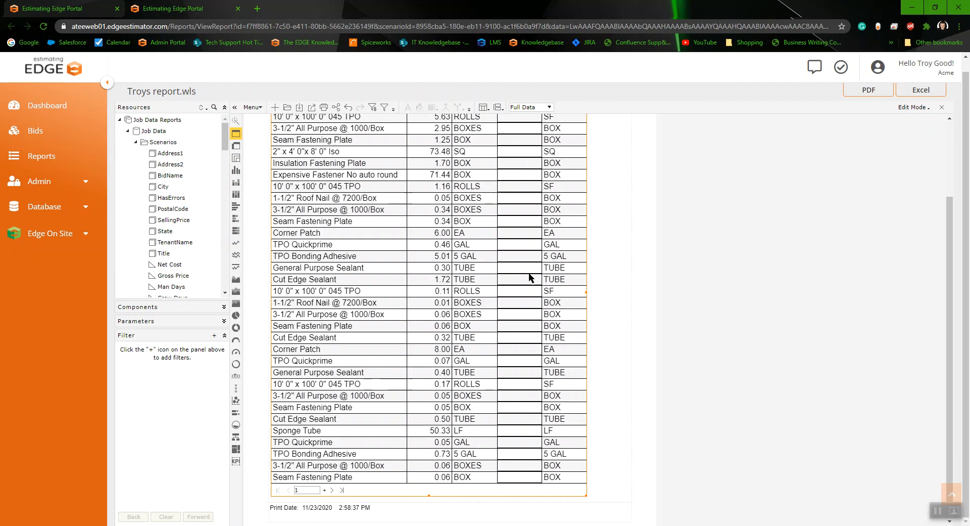
scroll(565, 279, up, 3)
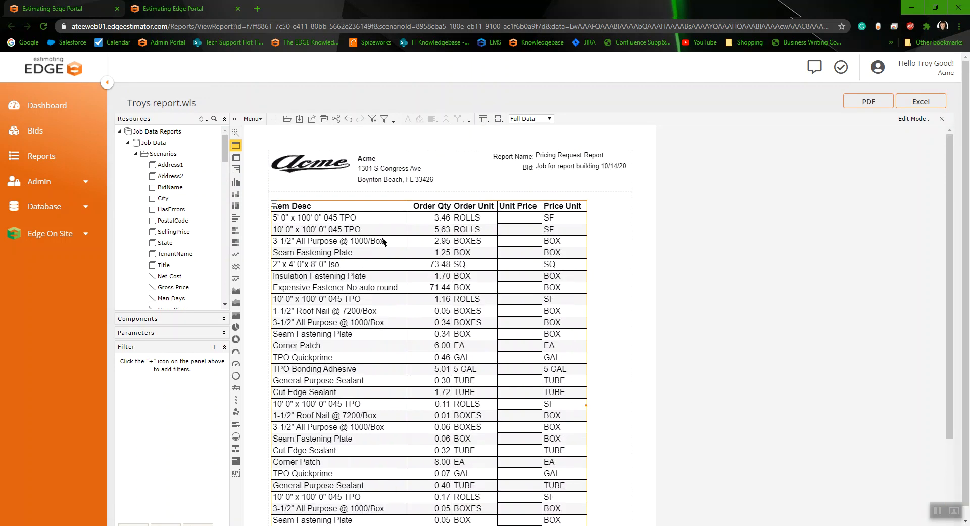
click(236, 135)
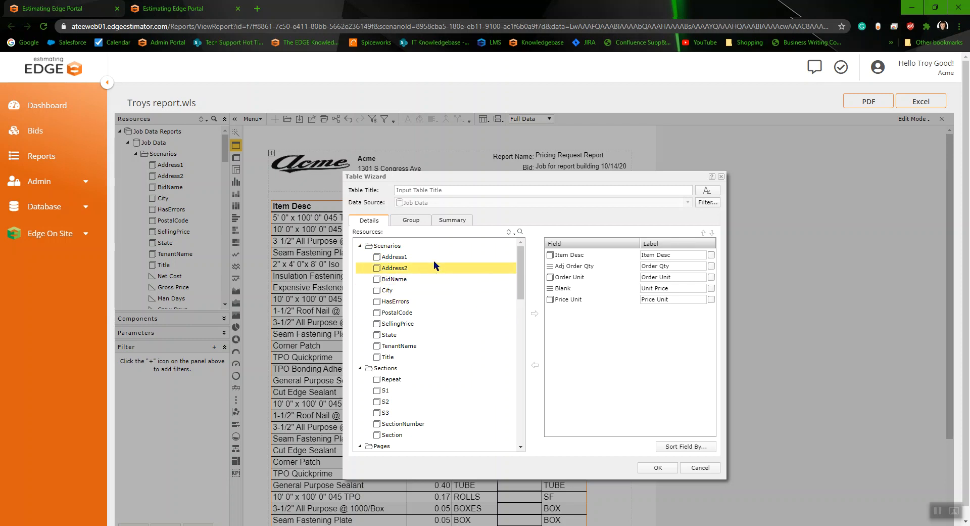
scroll(445, 333, down, 1)
scroll(445, 333, down, 3)
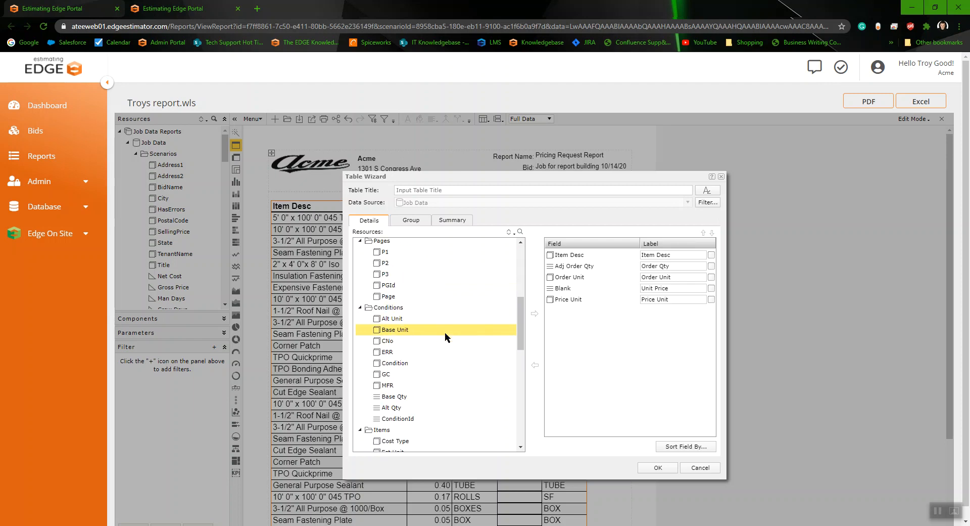
scroll(445, 332, down, 3)
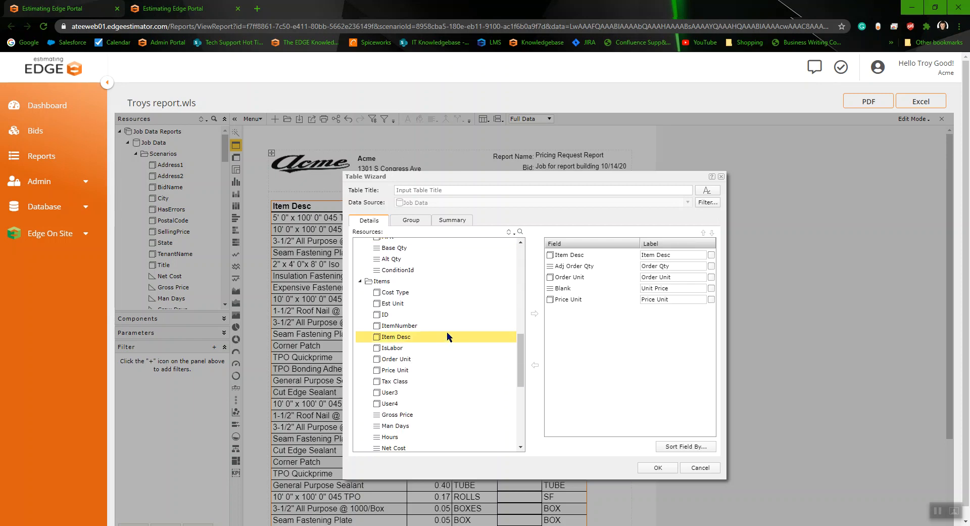
scroll(447, 336, down, 1)
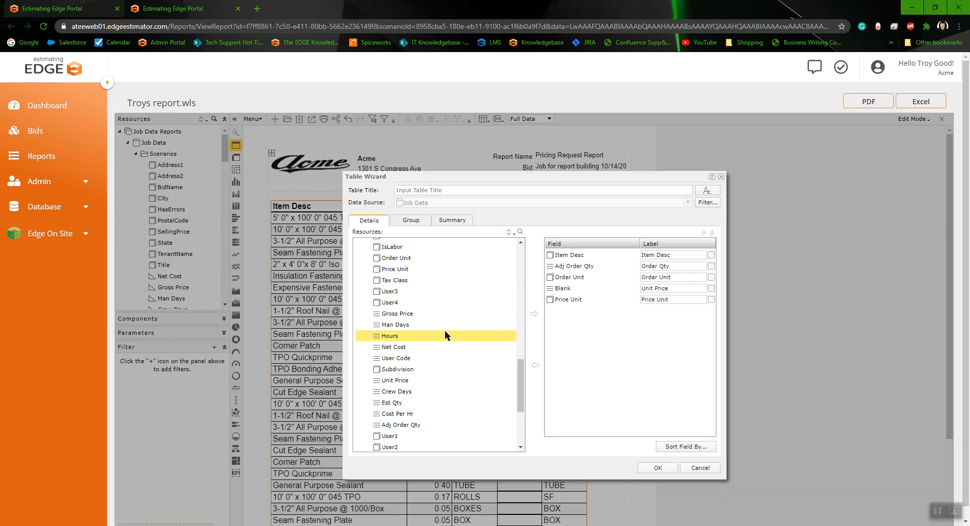
scroll(434, 314, up, 1)
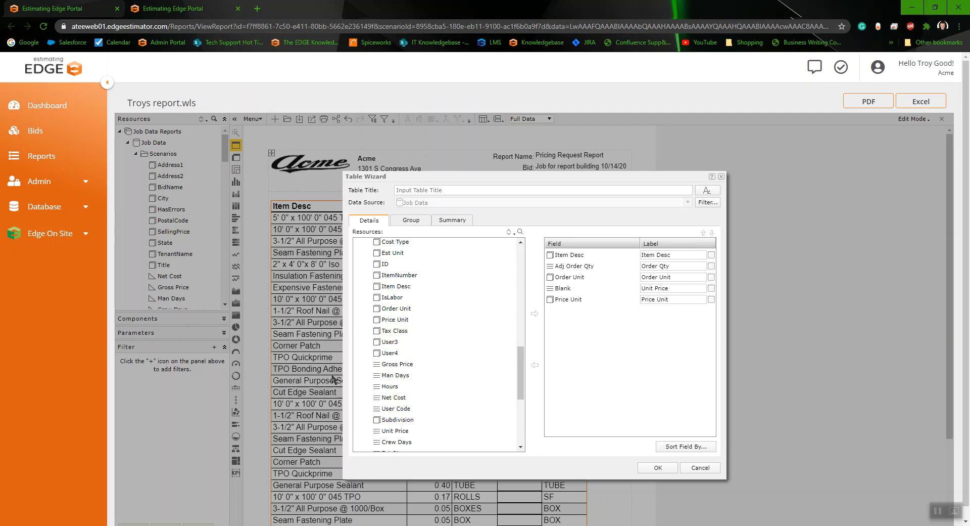
click(392, 398)
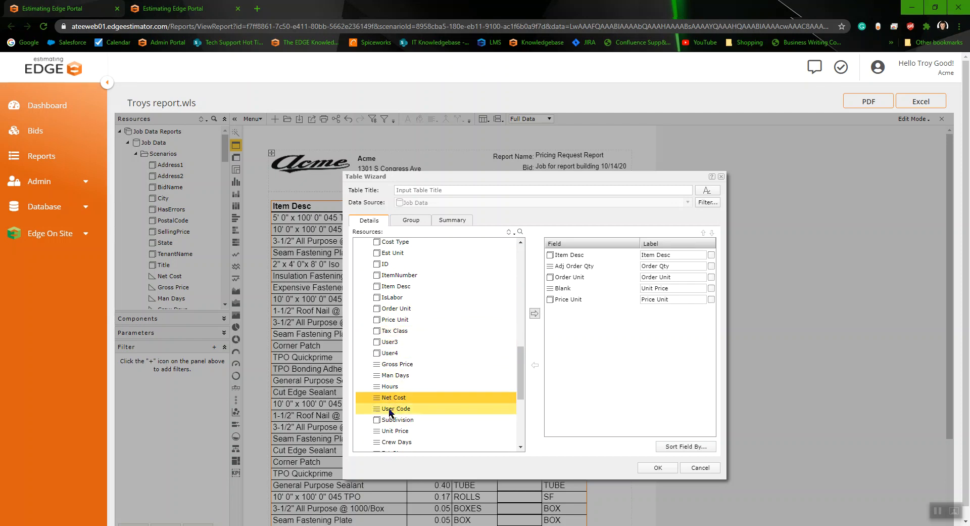
click(534, 313)
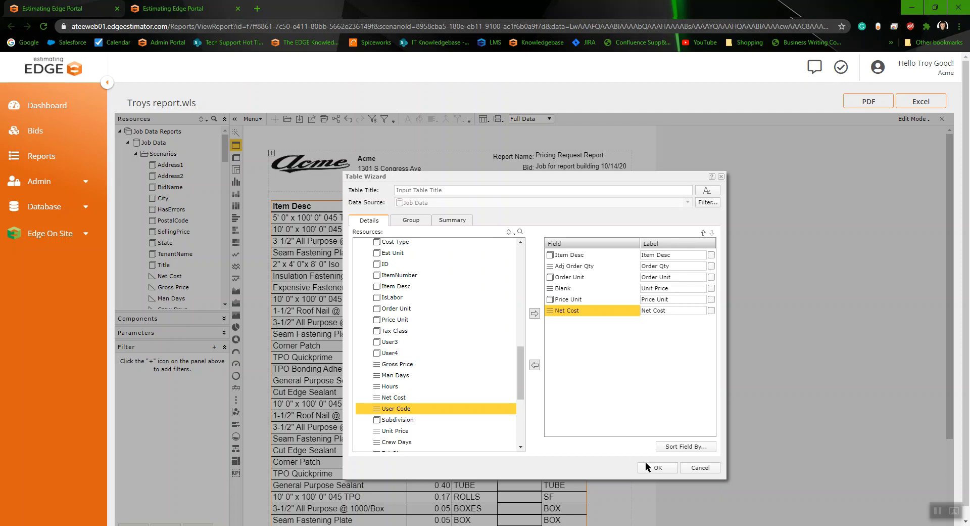
click(658, 467)
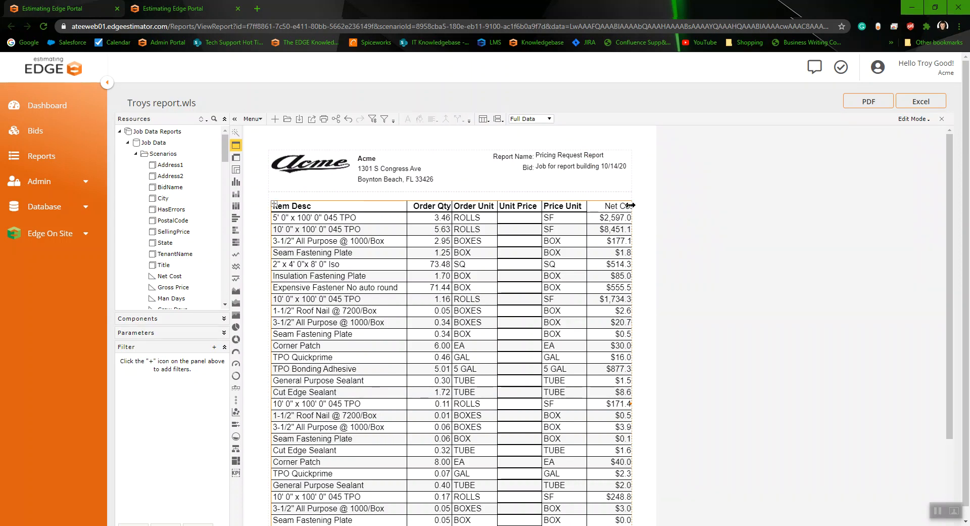
Step: Narrow the Item Desc column further so the Net Cost column fits within the page width
click(347, 206)
click(339, 203)
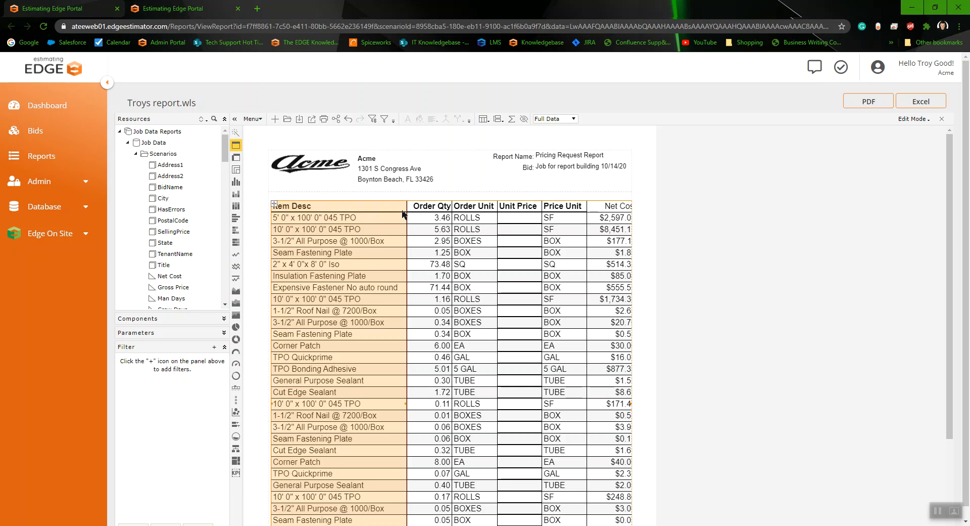
click(402, 209)
click(339, 203)
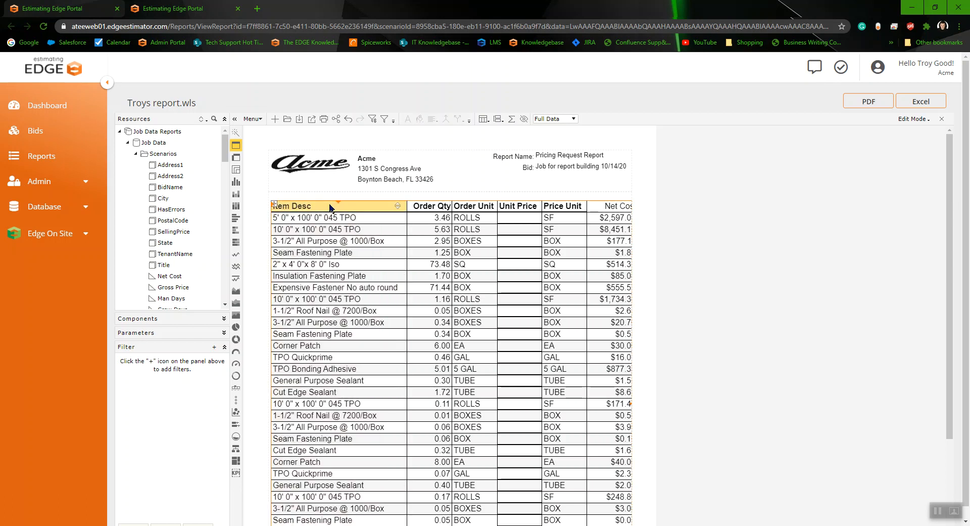
drag(407, 224, 399, 225)
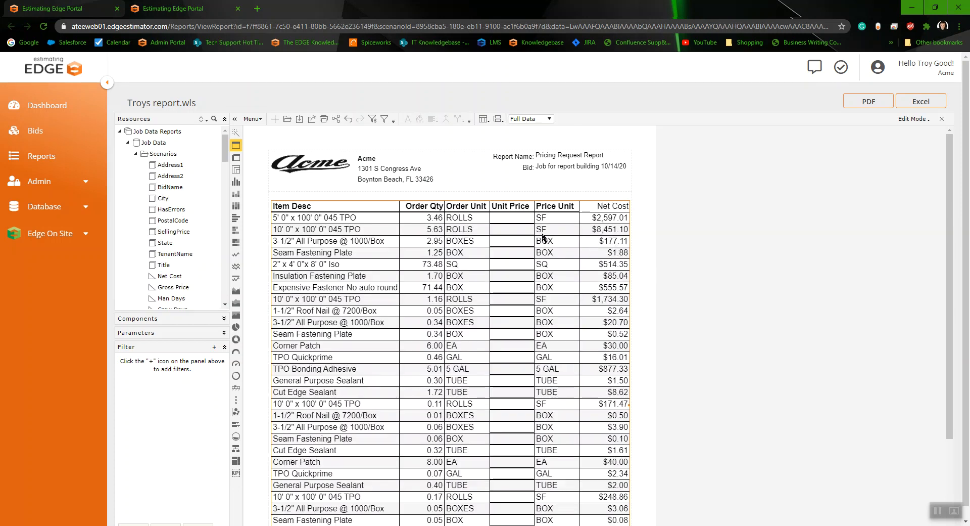
Step: Review the Item Desc data field's General and Font properties without changing them
scroll(543, 237, down, 6)
scroll(495, 254, up, 5)
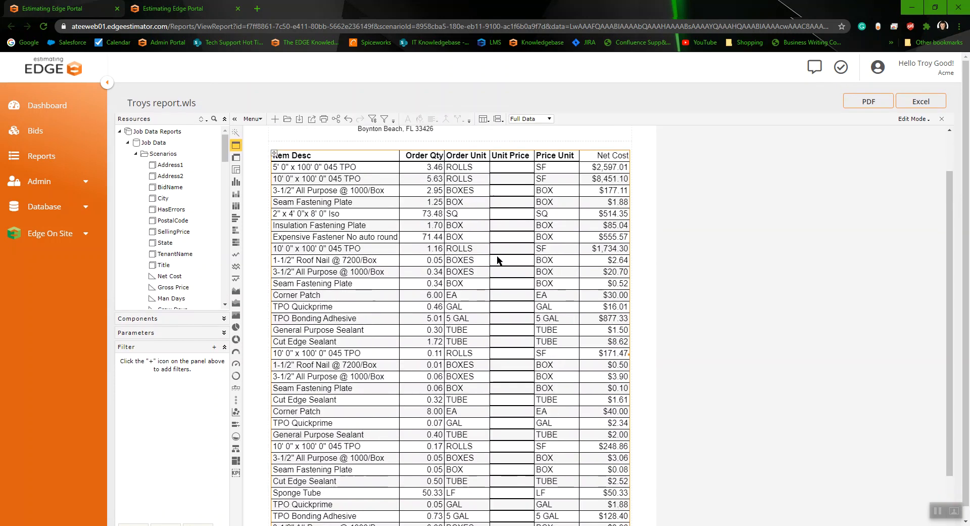
right_click(338, 190)
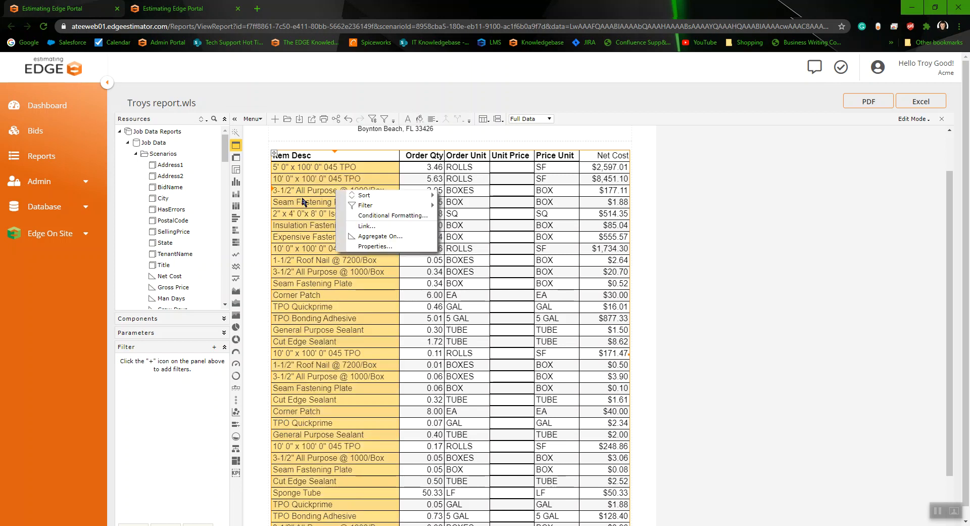
click(374, 247)
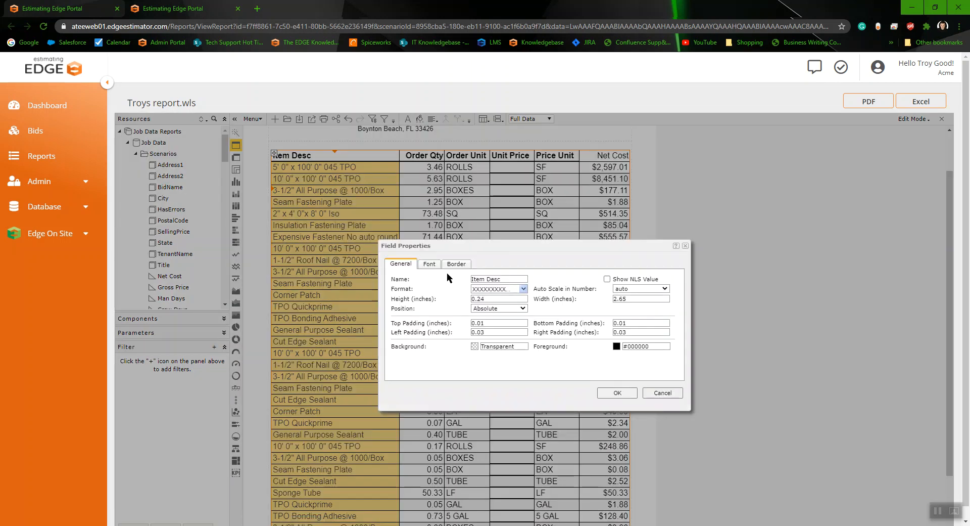
click(429, 263)
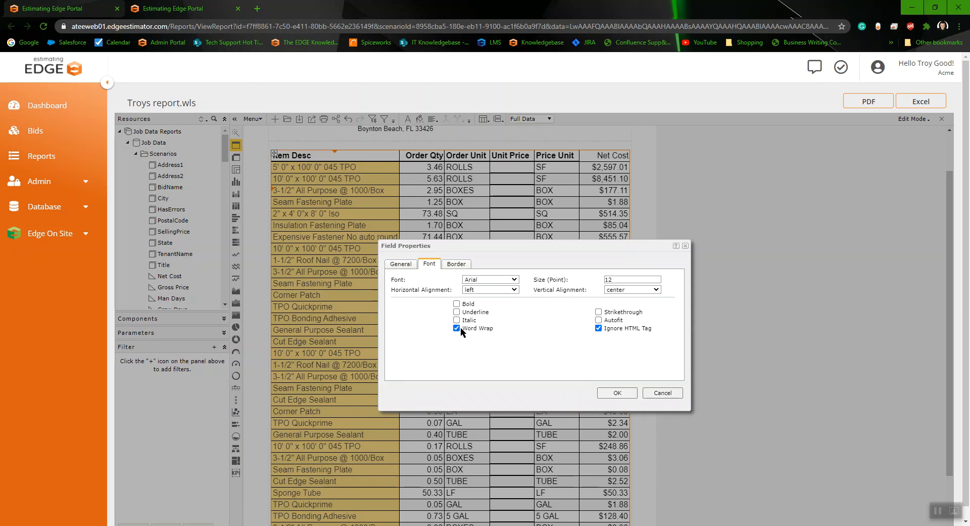
click(617, 392)
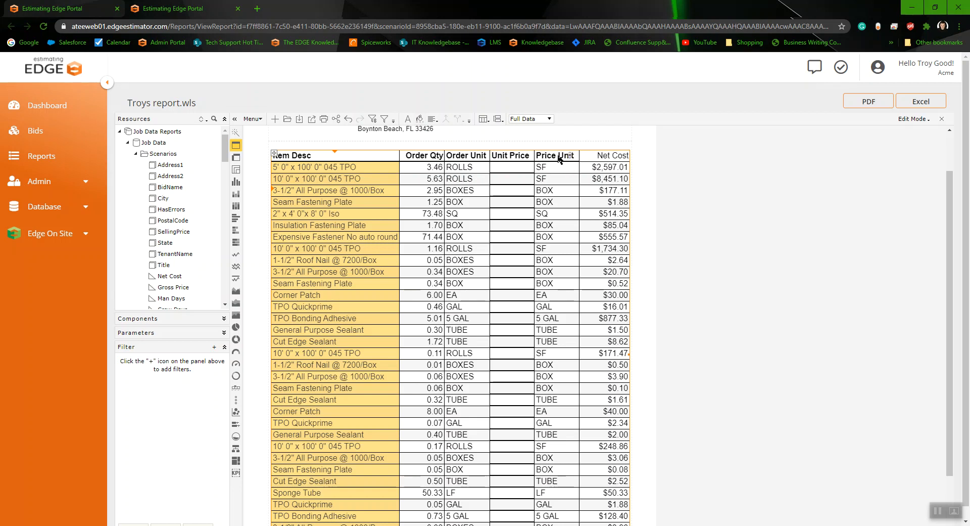
Step: Make the Net Cost header label bold and give it a solid 0.02-inch bottom border
click(613, 156)
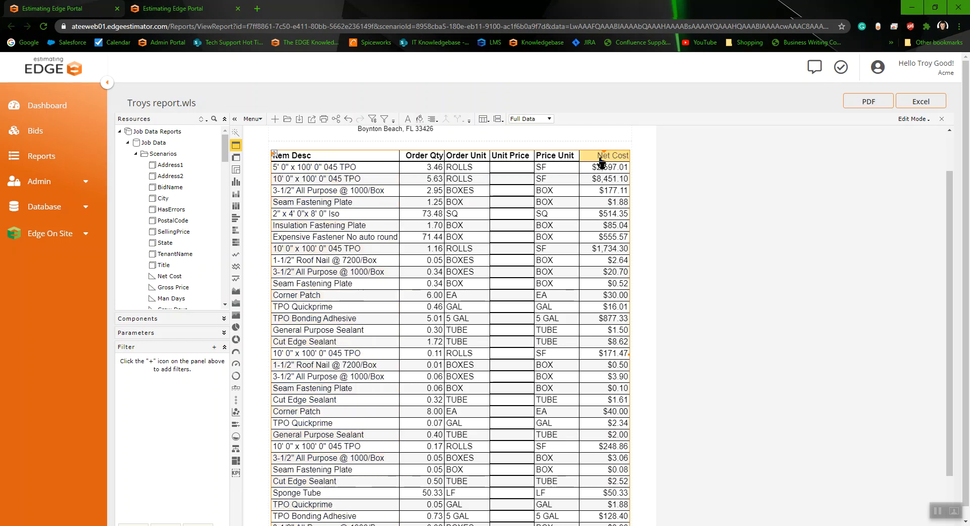
right_click(598, 159)
click(608, 171)
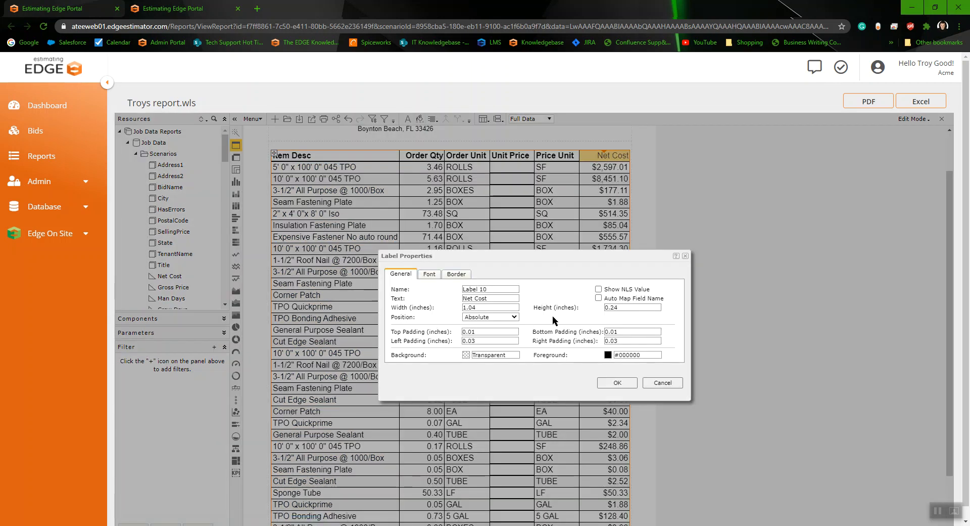
triple_click(430, 275)
click(457, 314)
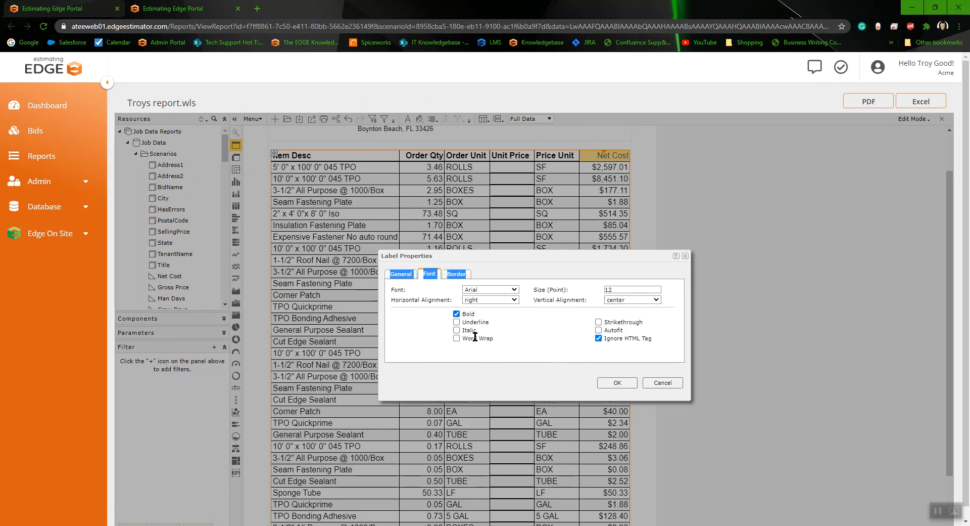
click(462, 275)
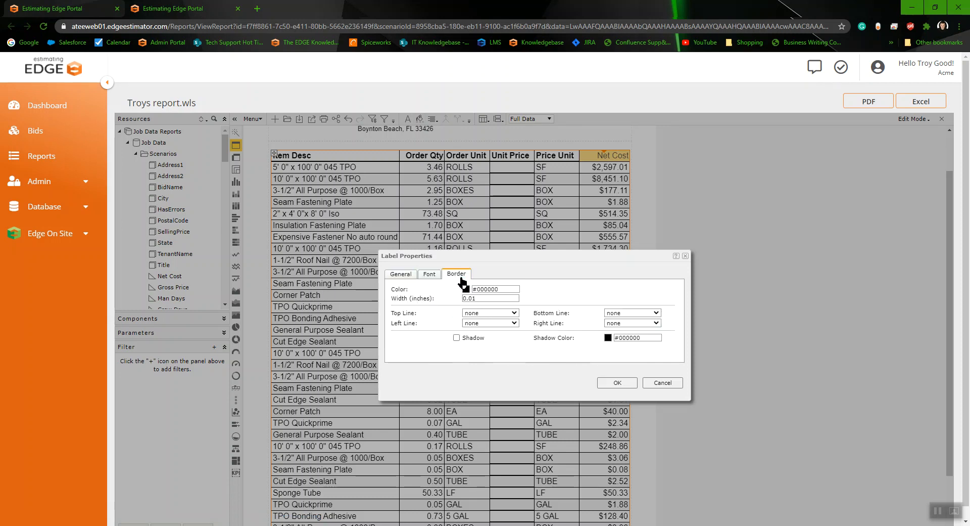
click(500, 298)
click(539, 326)
click(614, 313)
click(616, 329)
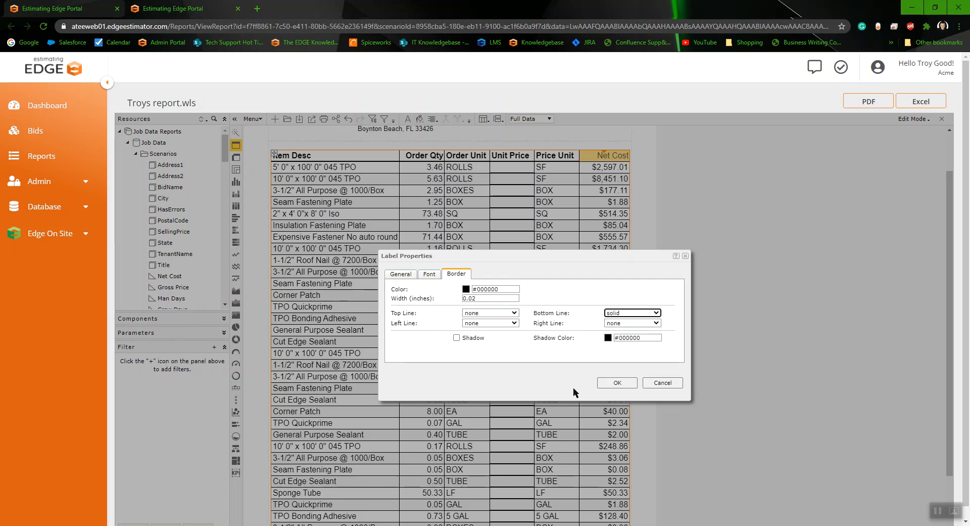
click(618, 382)
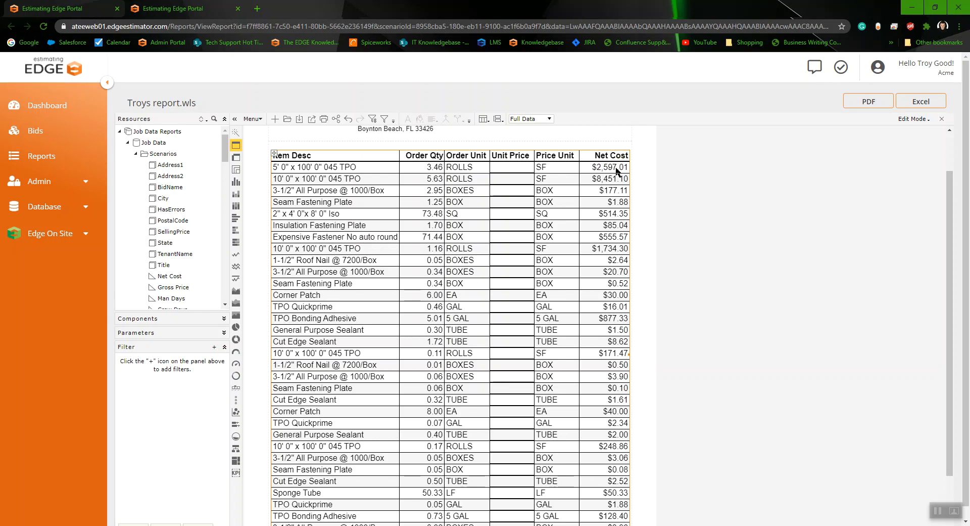
Step: Add a Net Cost summary to the table footer under the Net Cost column using the Table Wizard
scroll(613, 243, down, 2)
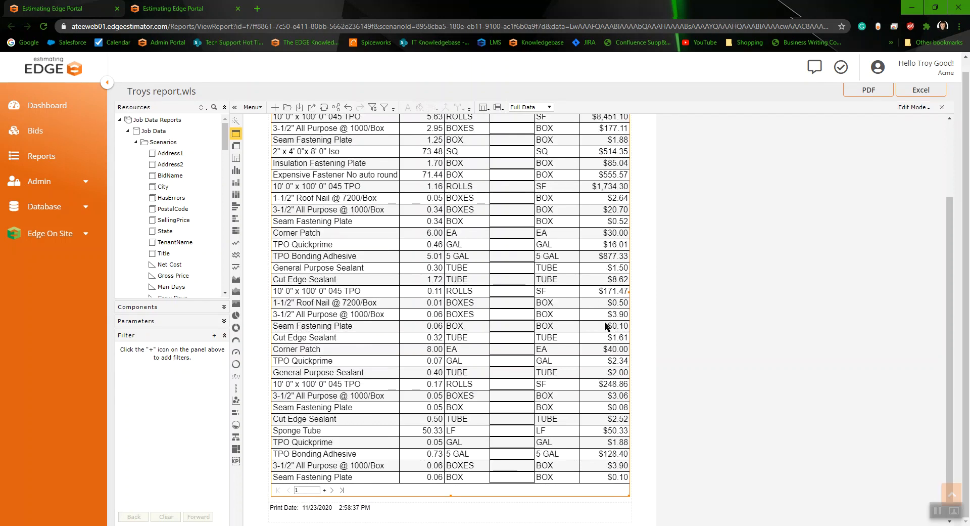
click(341, 490)
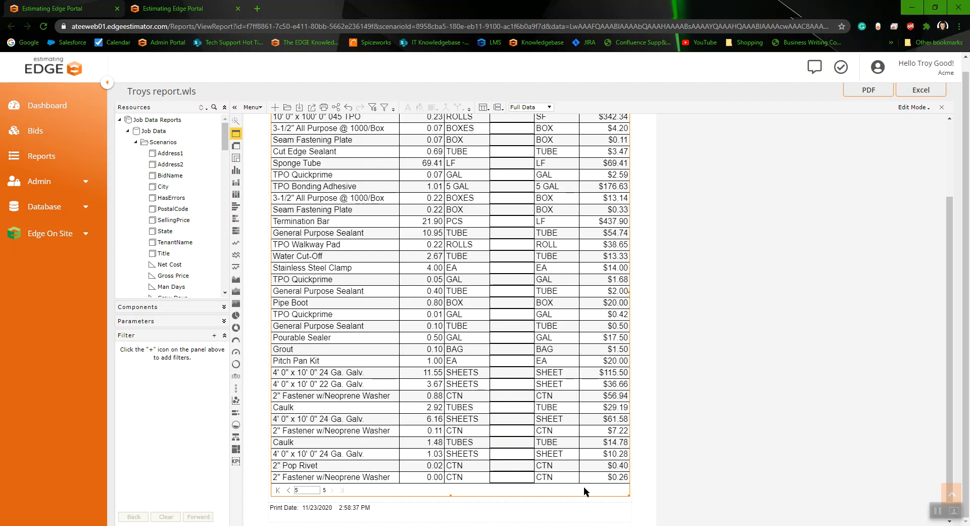
scroll(491, 377, up, 3)
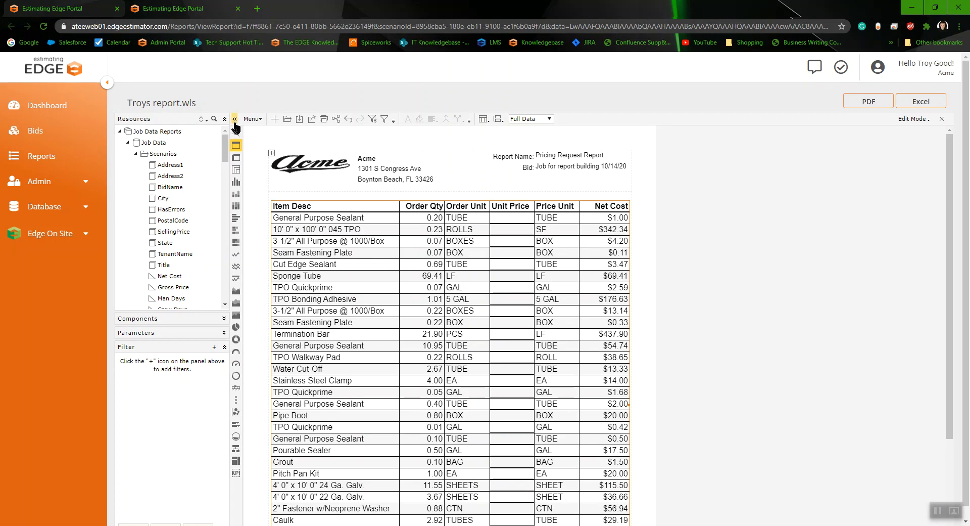
click(236, 134)
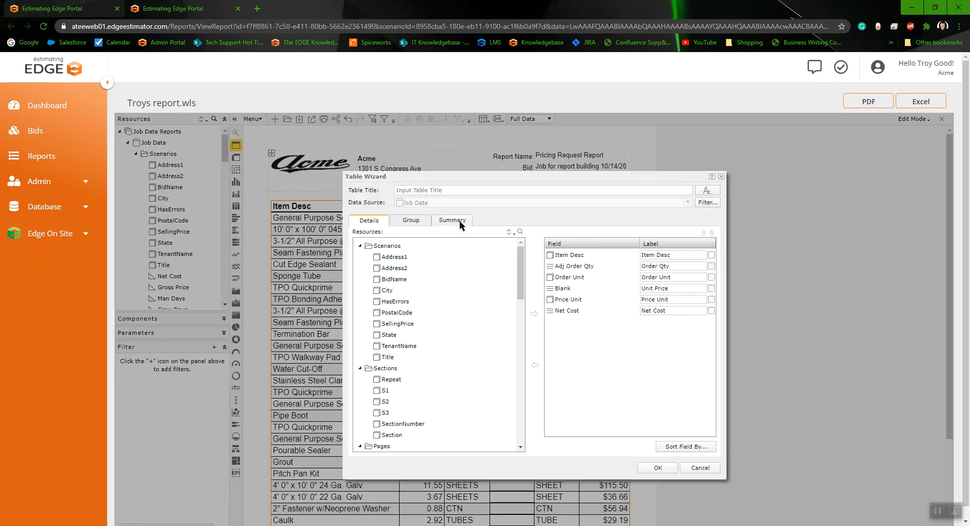
click(459, 222)
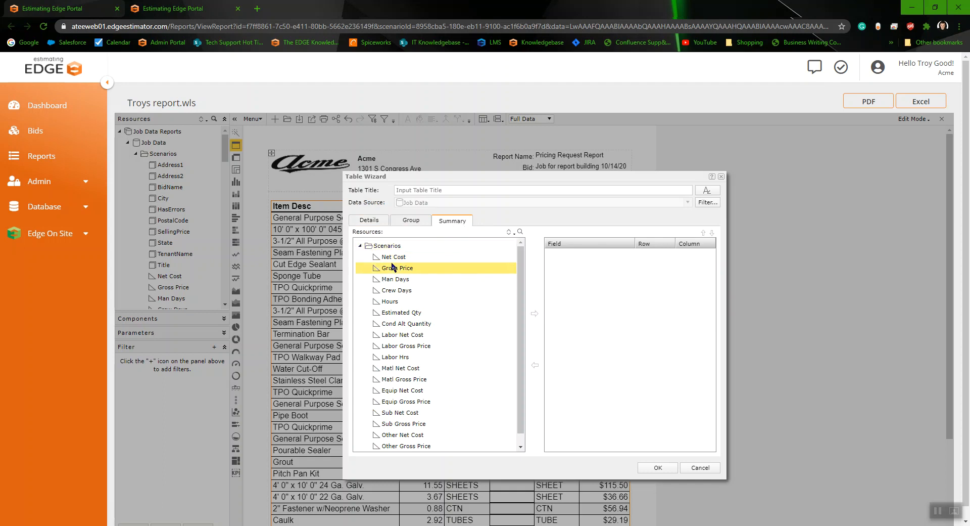
scroll(410, 307, down, 3)
scroll(420, 348, up, 1)
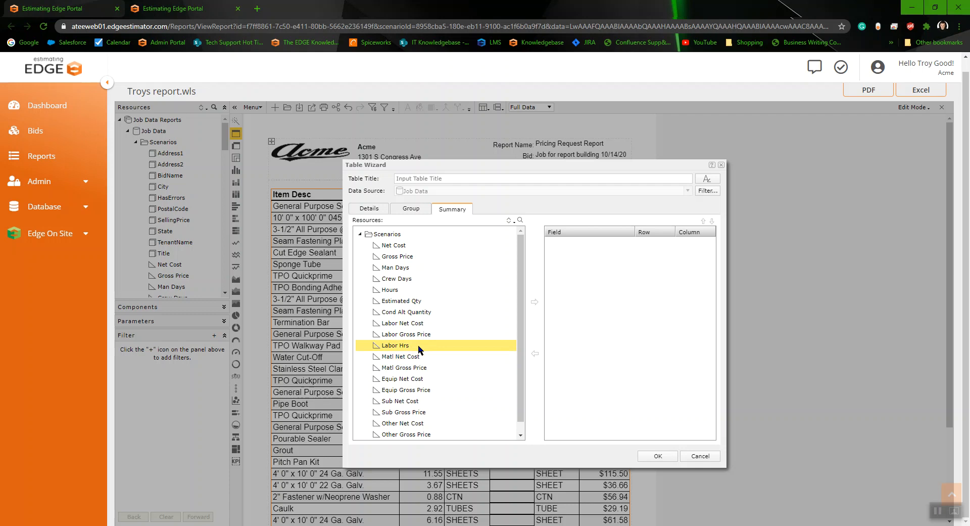
click(399, 248)
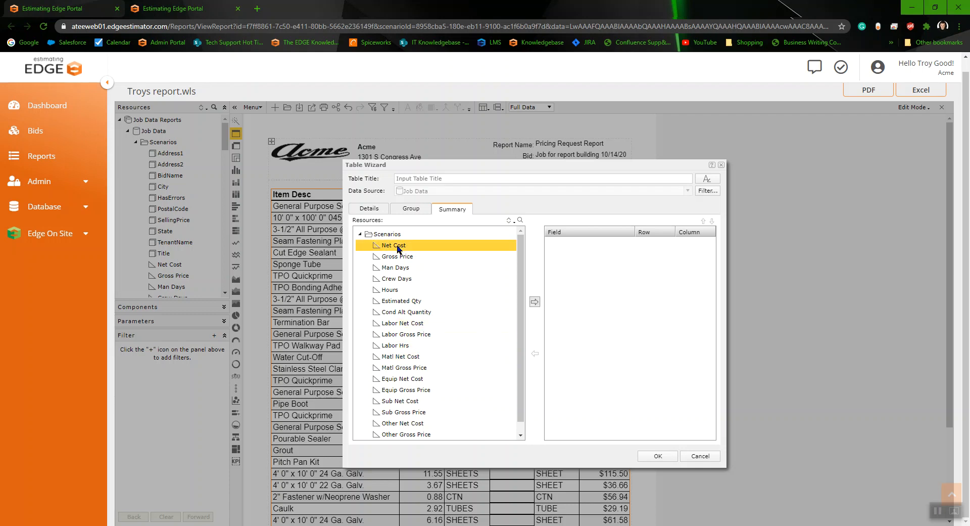
click(535, 302)
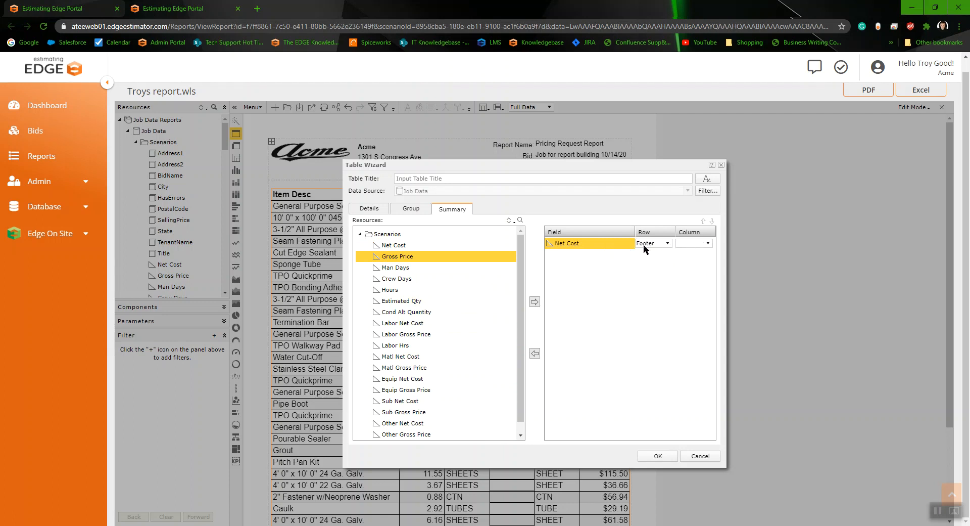
click(707, 242)
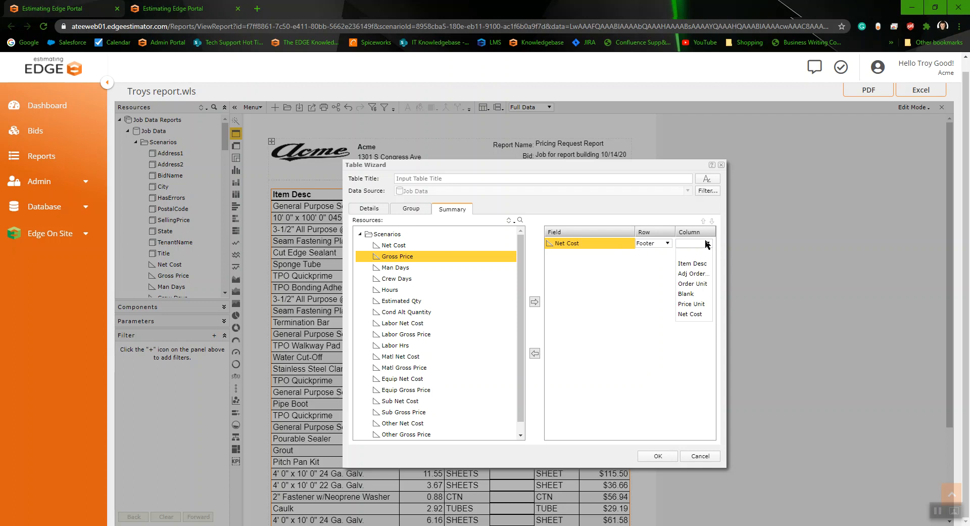
click(687, 313)
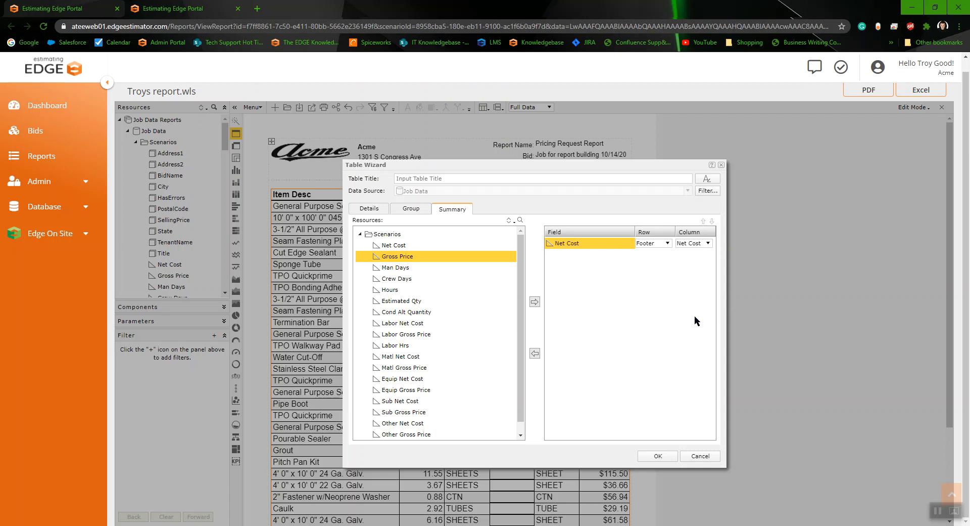
click(657, 456)
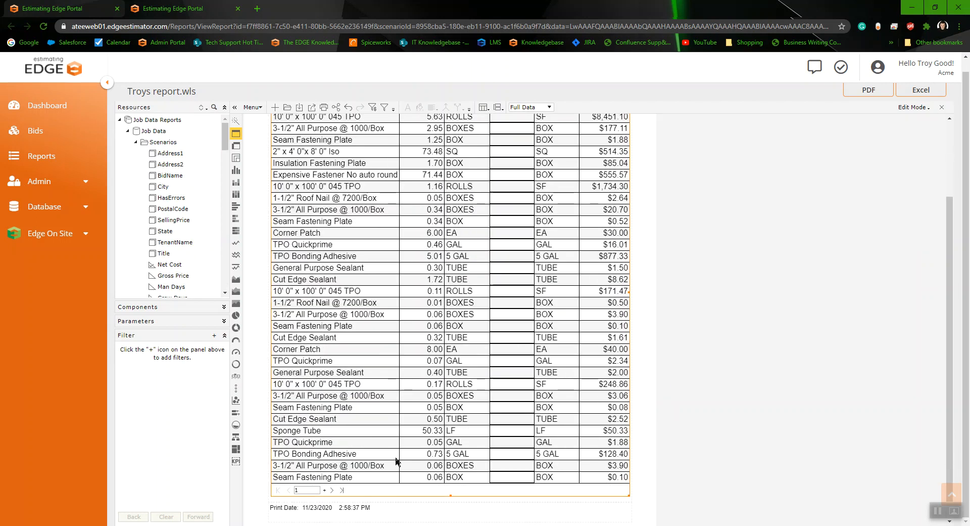
Step: Set the Net Cost total's foreground colour to blue (#0000ff) and give it a solid 0.02-inch top border
click(342, 490)
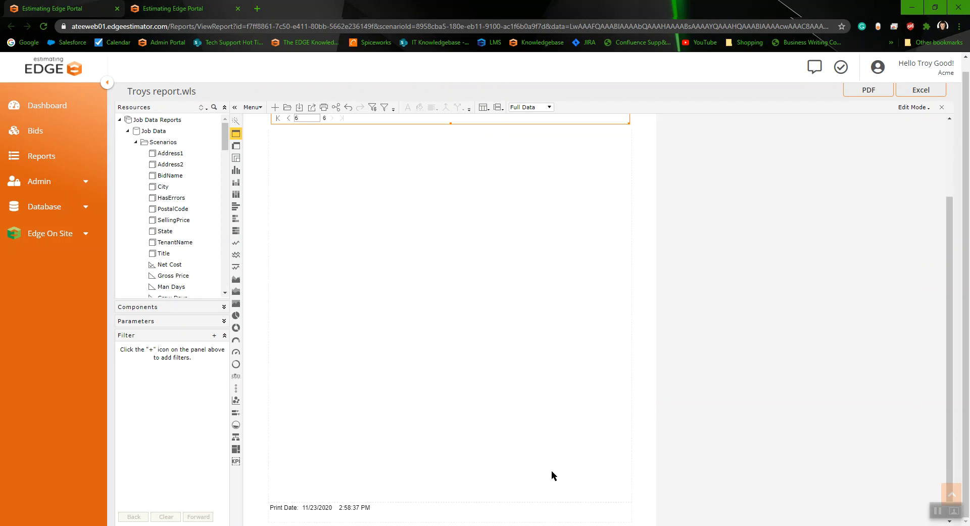
scroll(544, 409, up, 3)
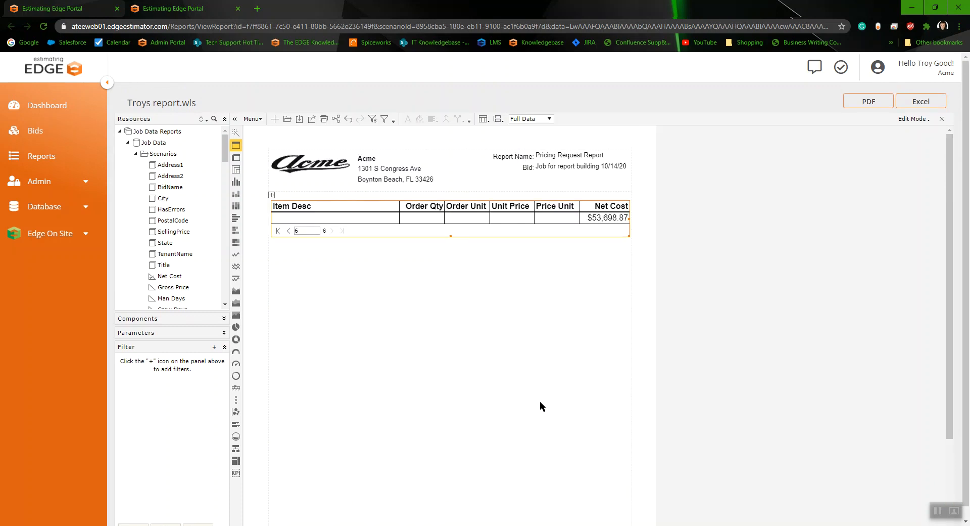
right_click(605, 219)
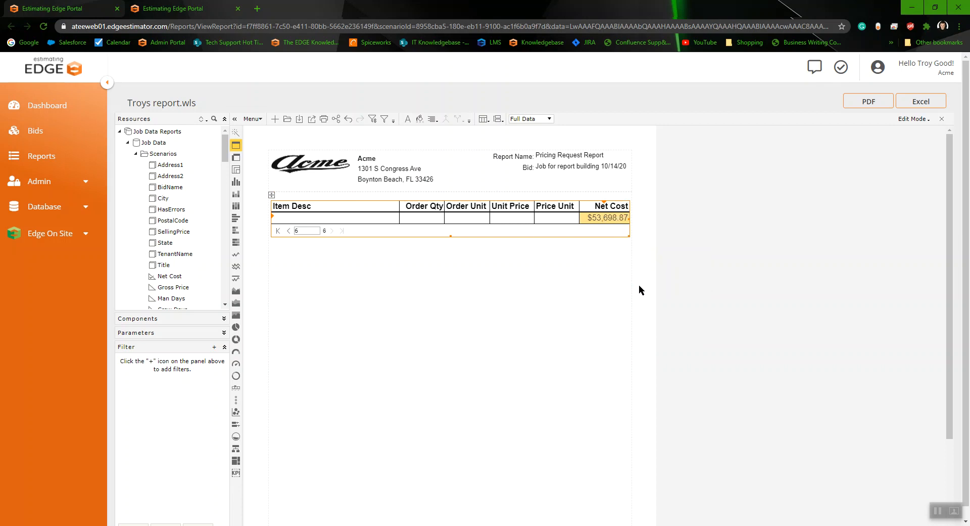
click(641, 284)
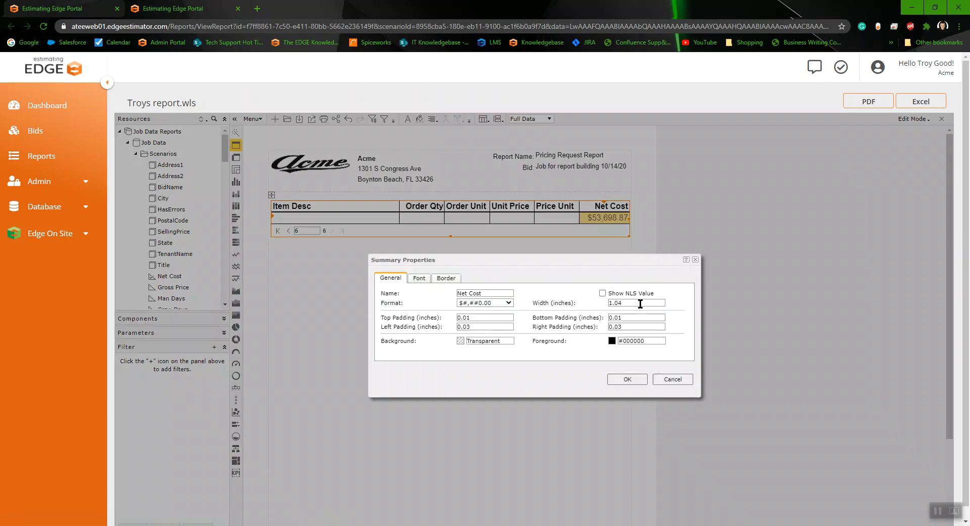
click(611, 341)
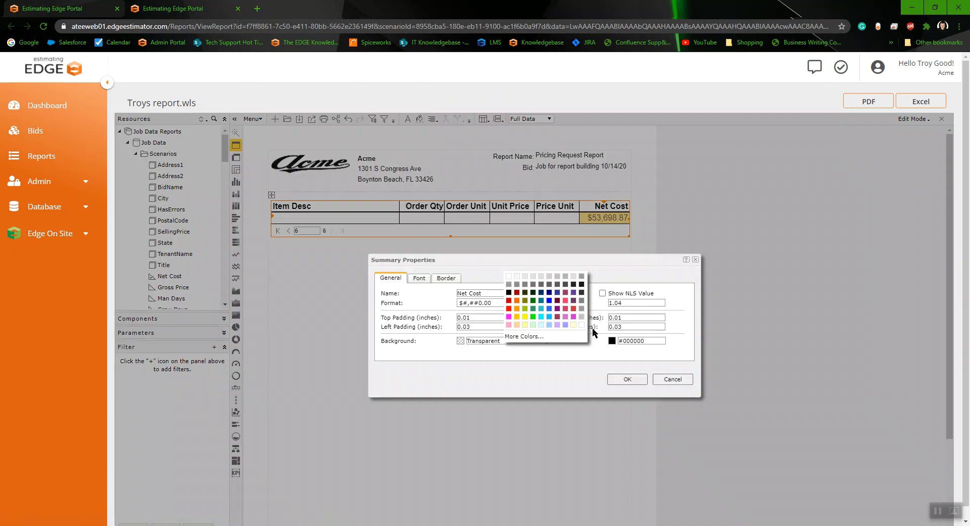
click(555, 307)
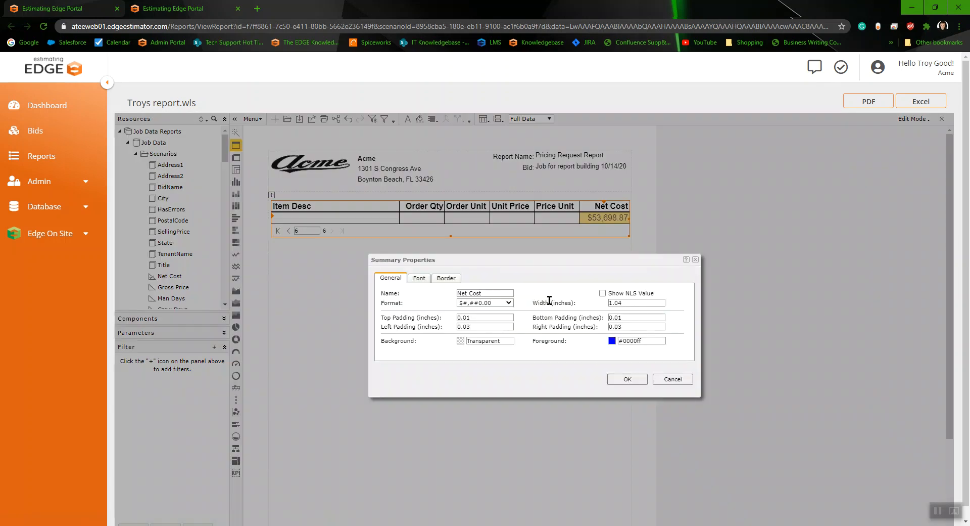
click(447, 278)
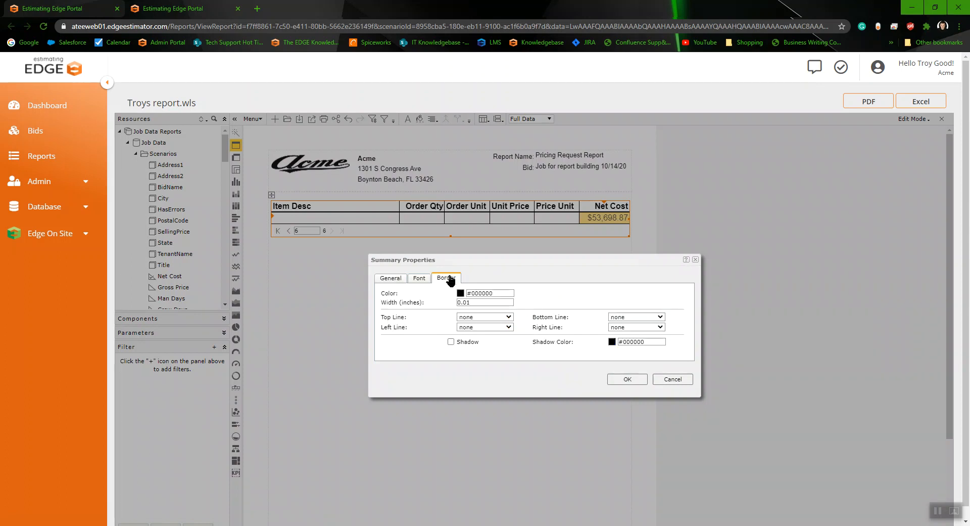
click(648, 318)
click(519, 310)
click(496, 316)
click(481, 334)
click(471, 302)
key(BackSpace)
text(2)
click(627, 380)
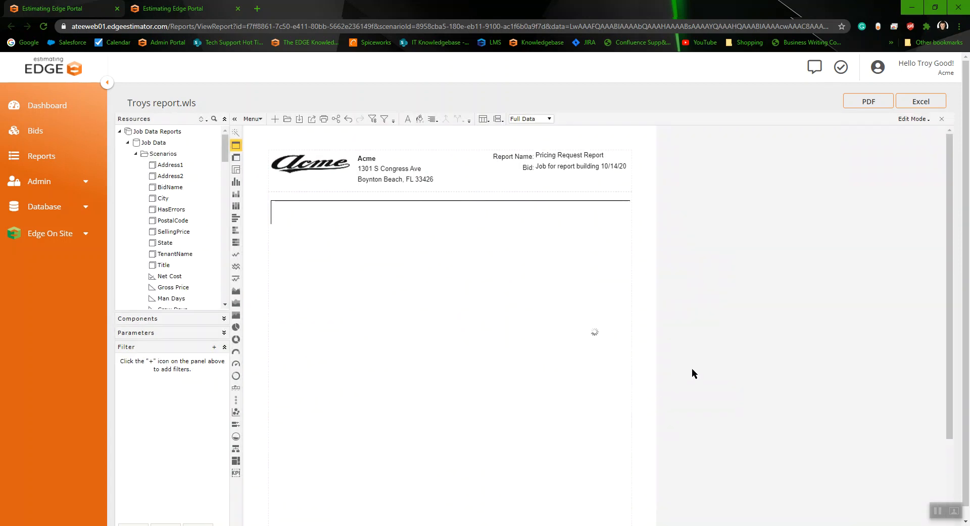
Step: Page through to the report's last page to inspect the Net Cost total, then return to the first page
scroll(450, 372, down, 5)
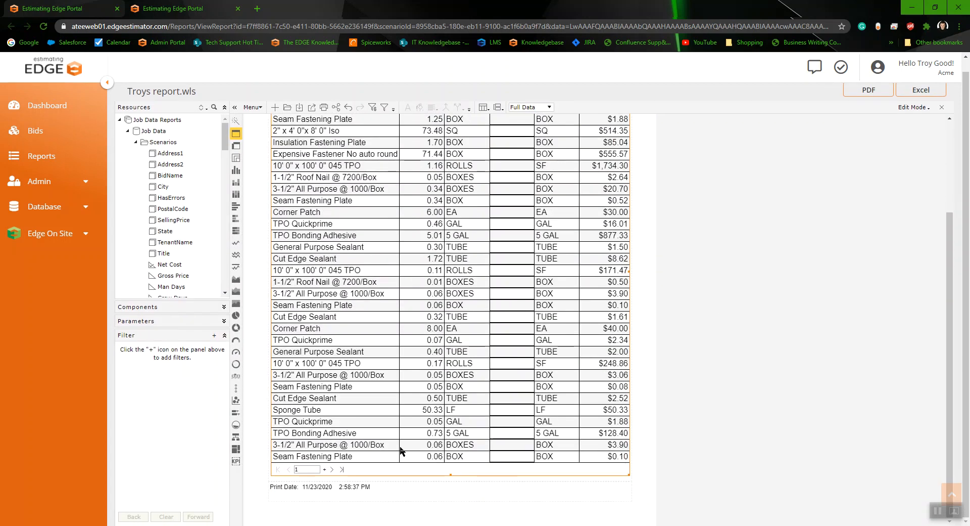
click(344, 469)
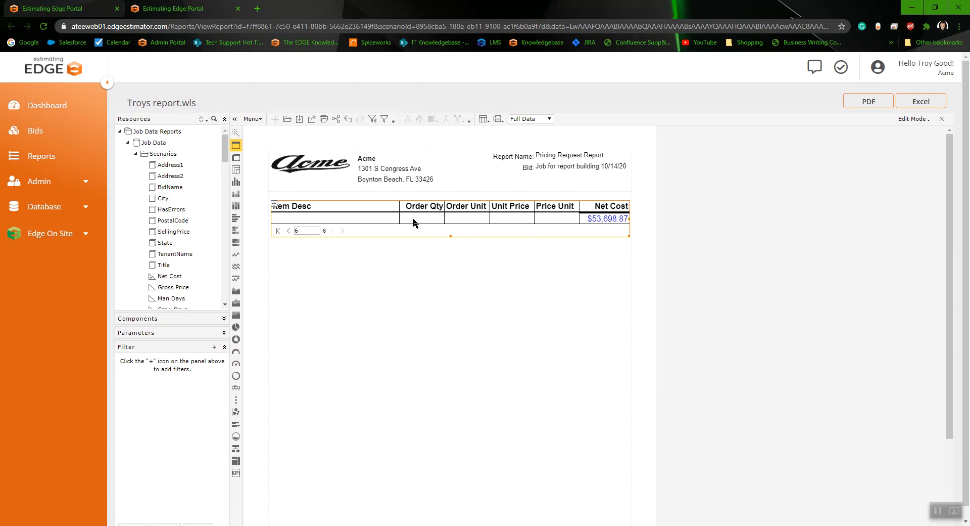
click(289, 231)
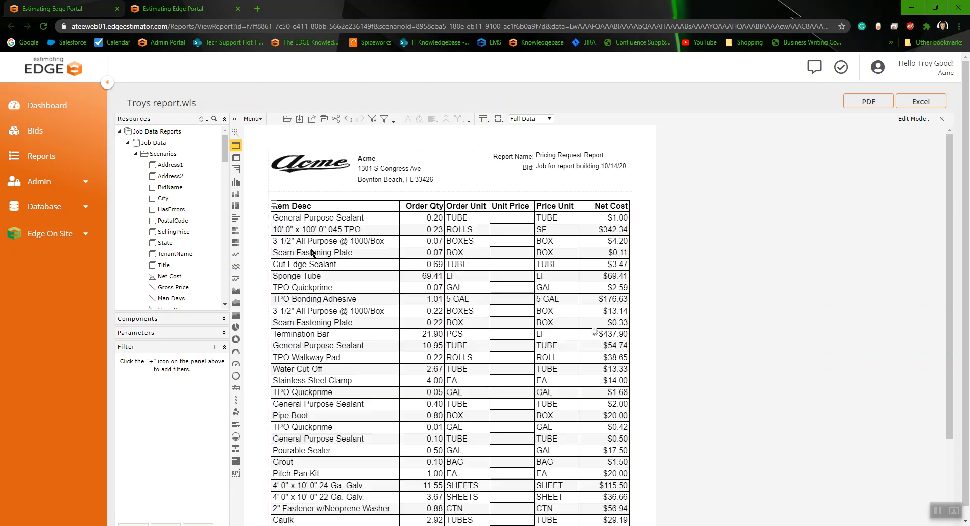
scroll(528, 378, down, 4)
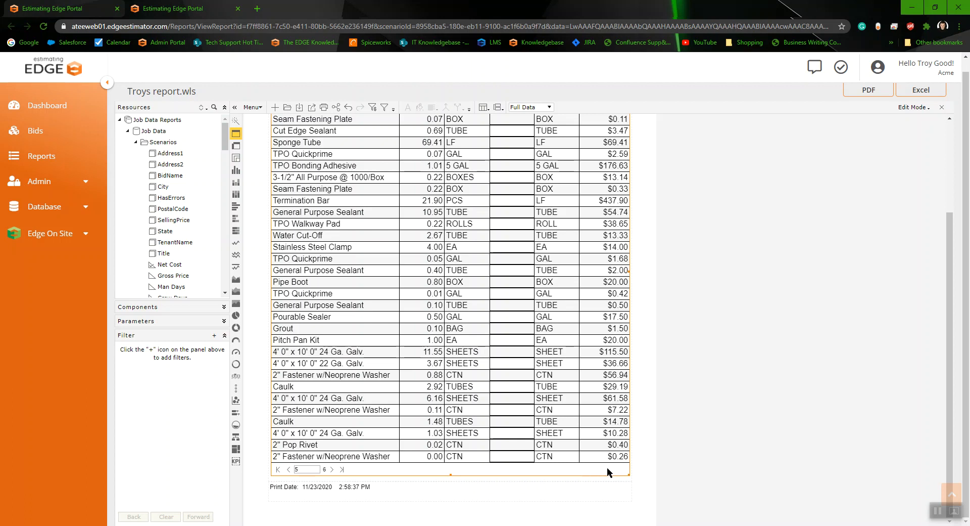
scroll(607, 467, up, 5)
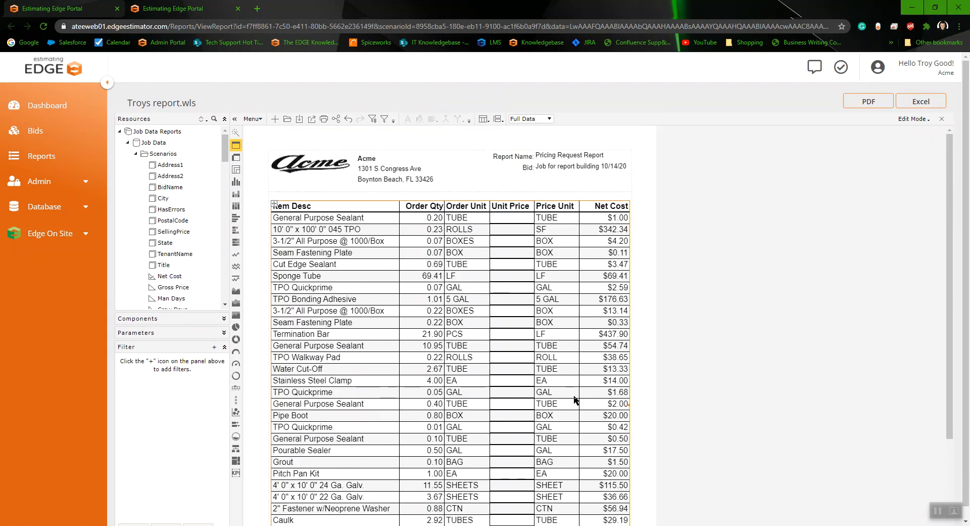